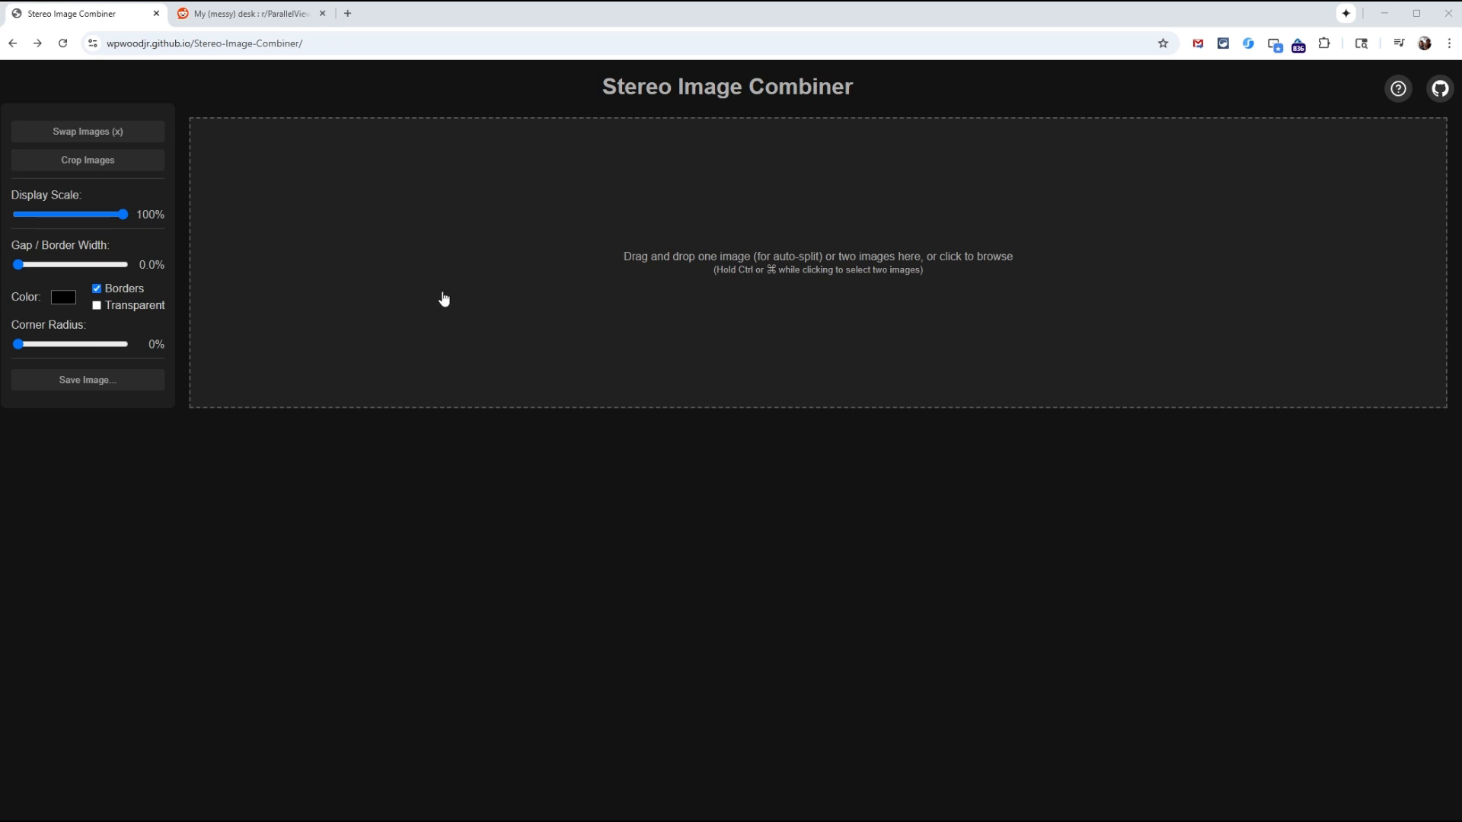
Step: Load the stereo image from the Reddit post "My (messy) desk" into the Stereo Image Combiner and set the display scale to 84%
{"action": "left_click", "coordinate": [508, 274]}
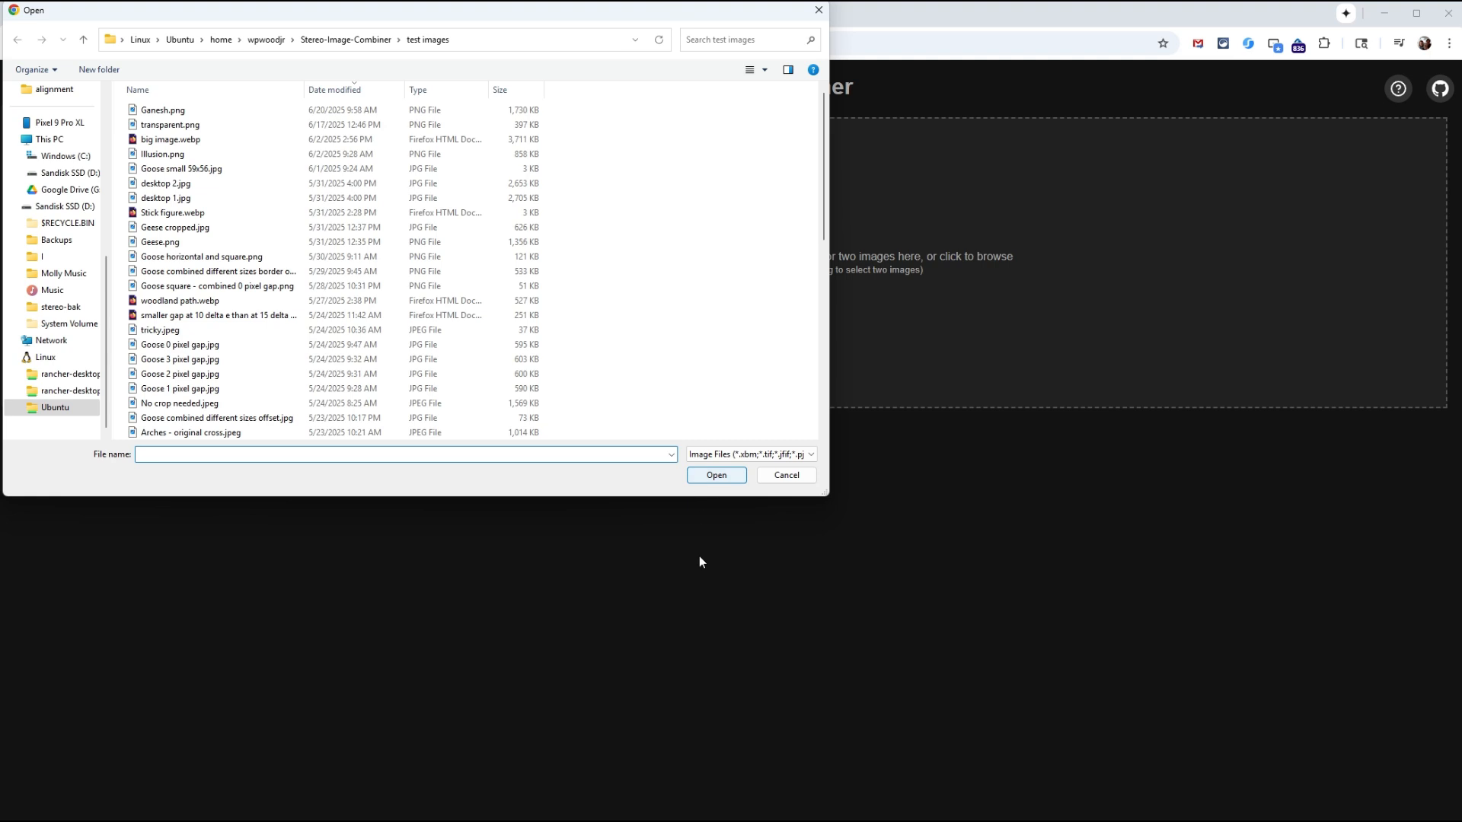
{"action": "left_click", "coordinate": [784, 477]}
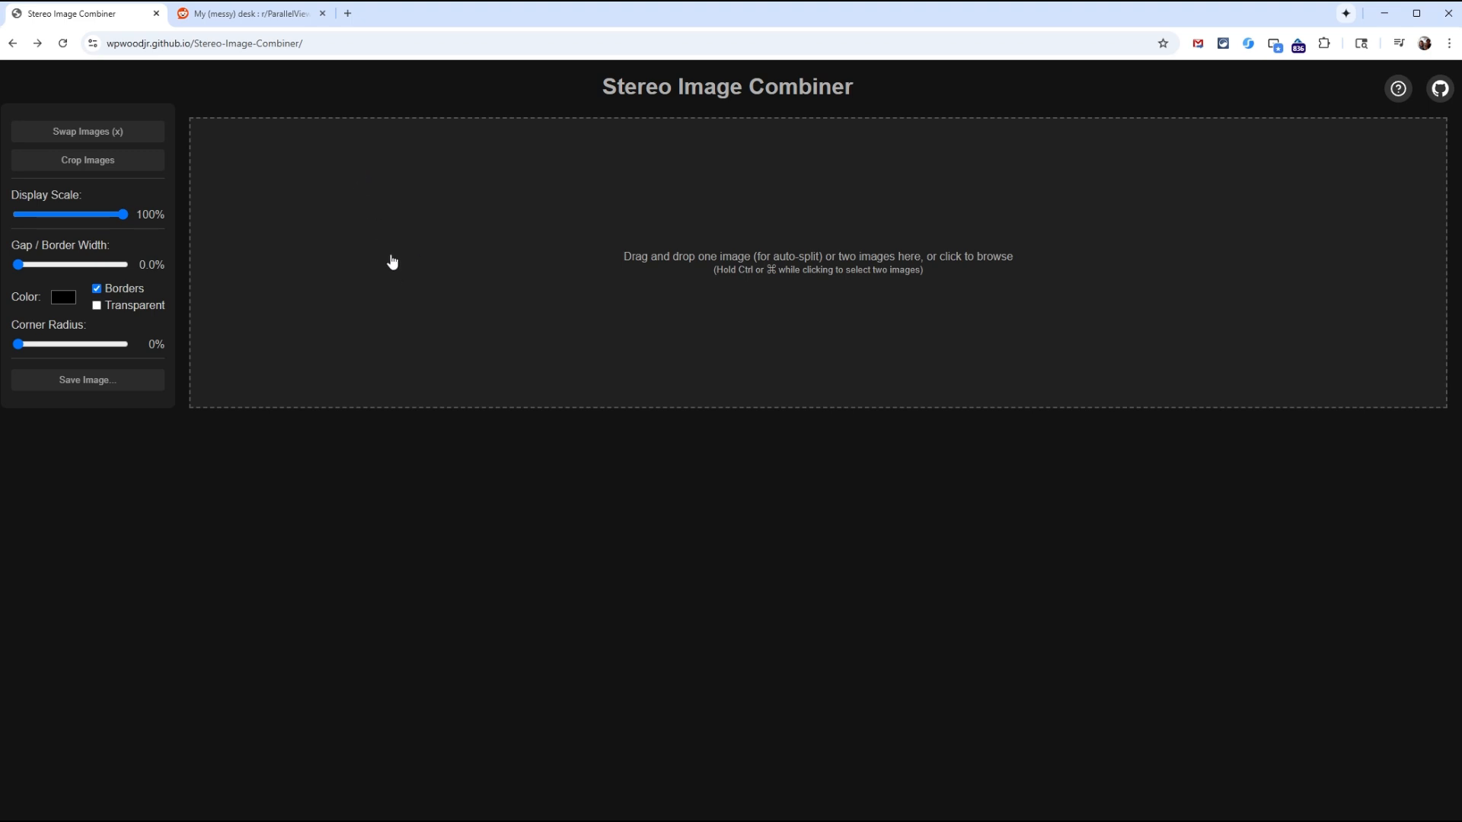
{"action": "left_click", "coordinate": [251, 16]}
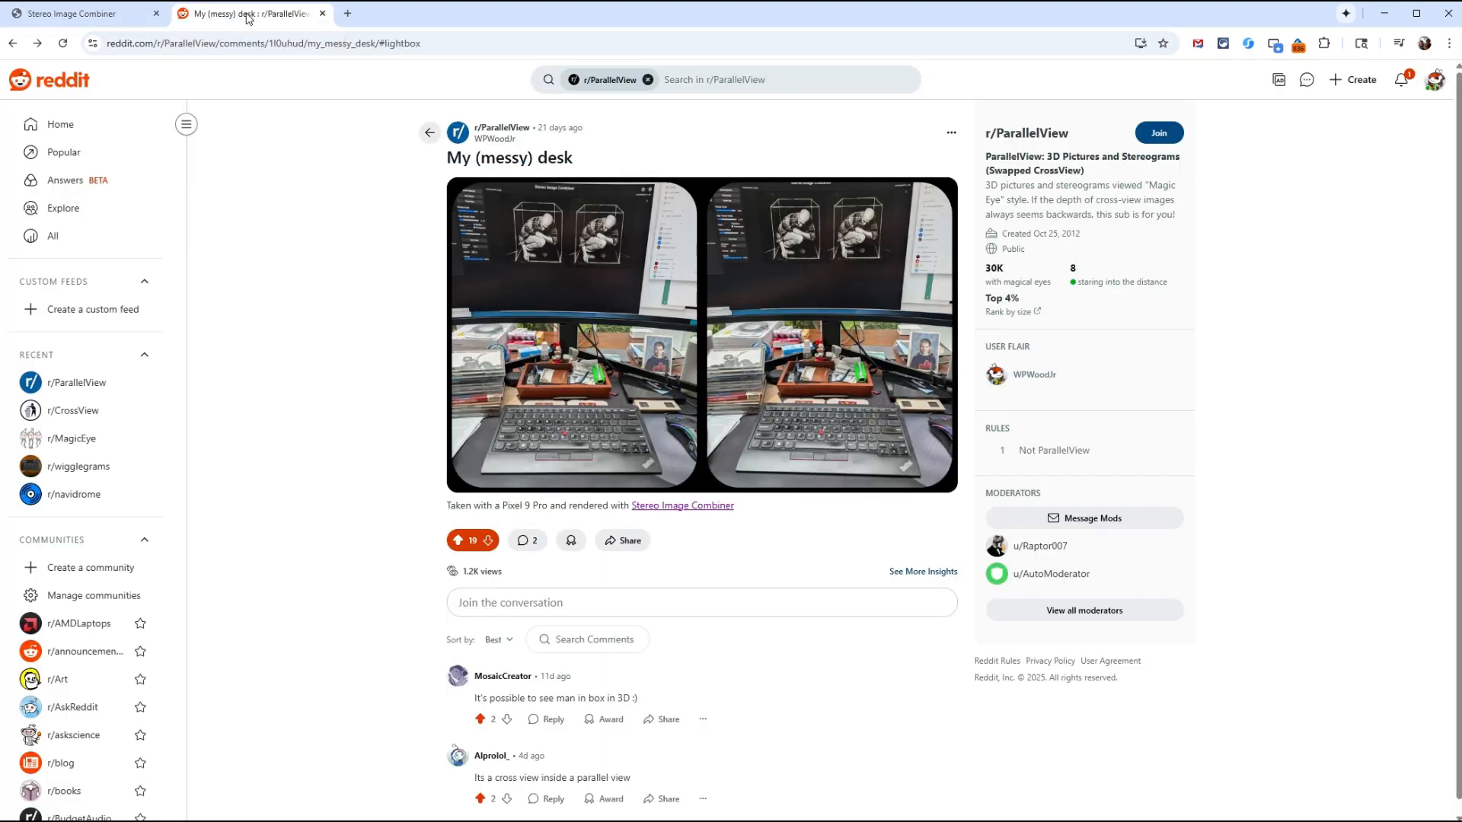
{"action": "left_click", "coordinate": [670, 346]}
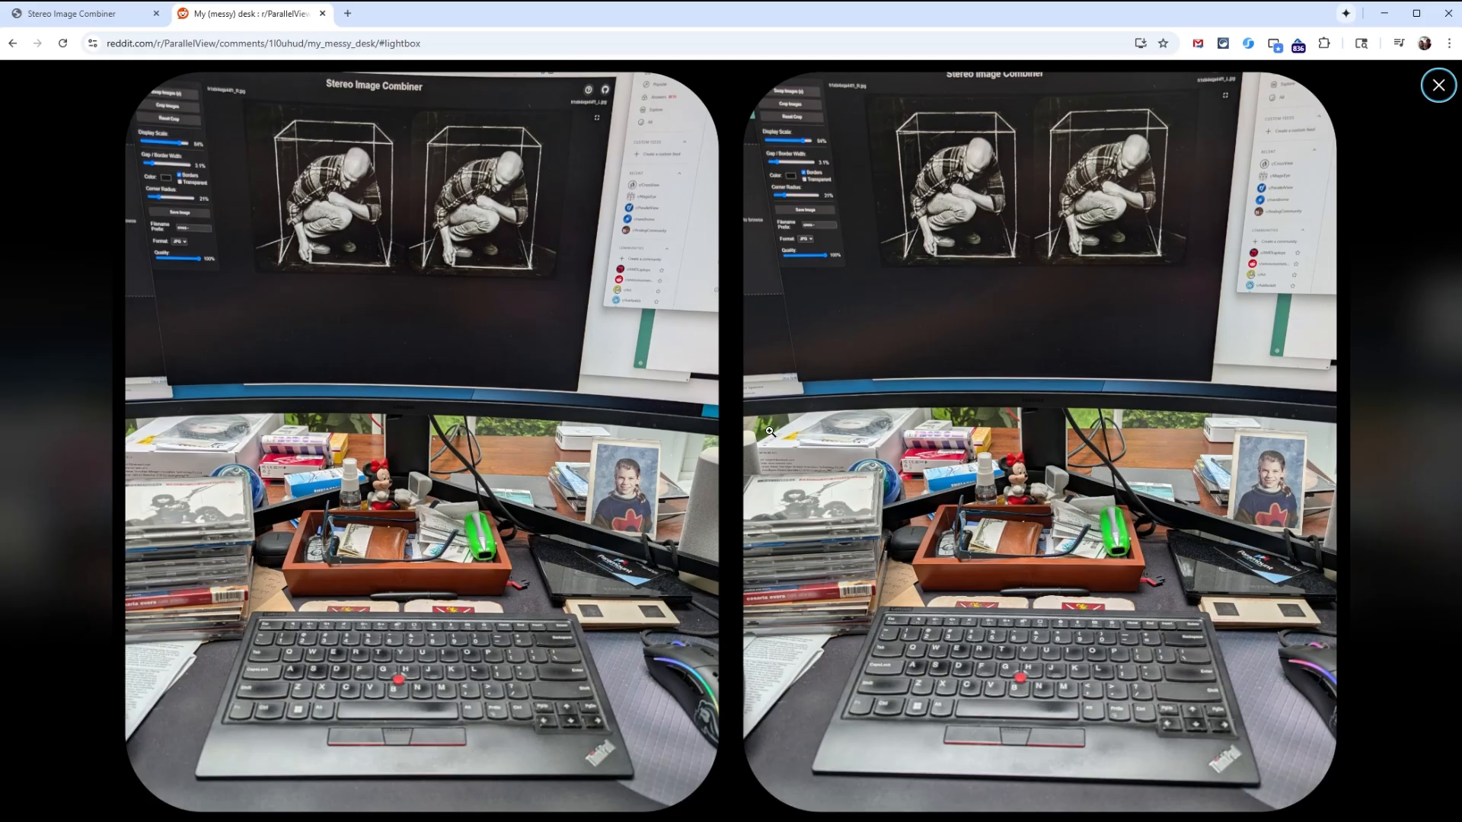
{"action": "left_click_drag", "start_coordinate": [728, 417], "coordinate": [548, 271]}
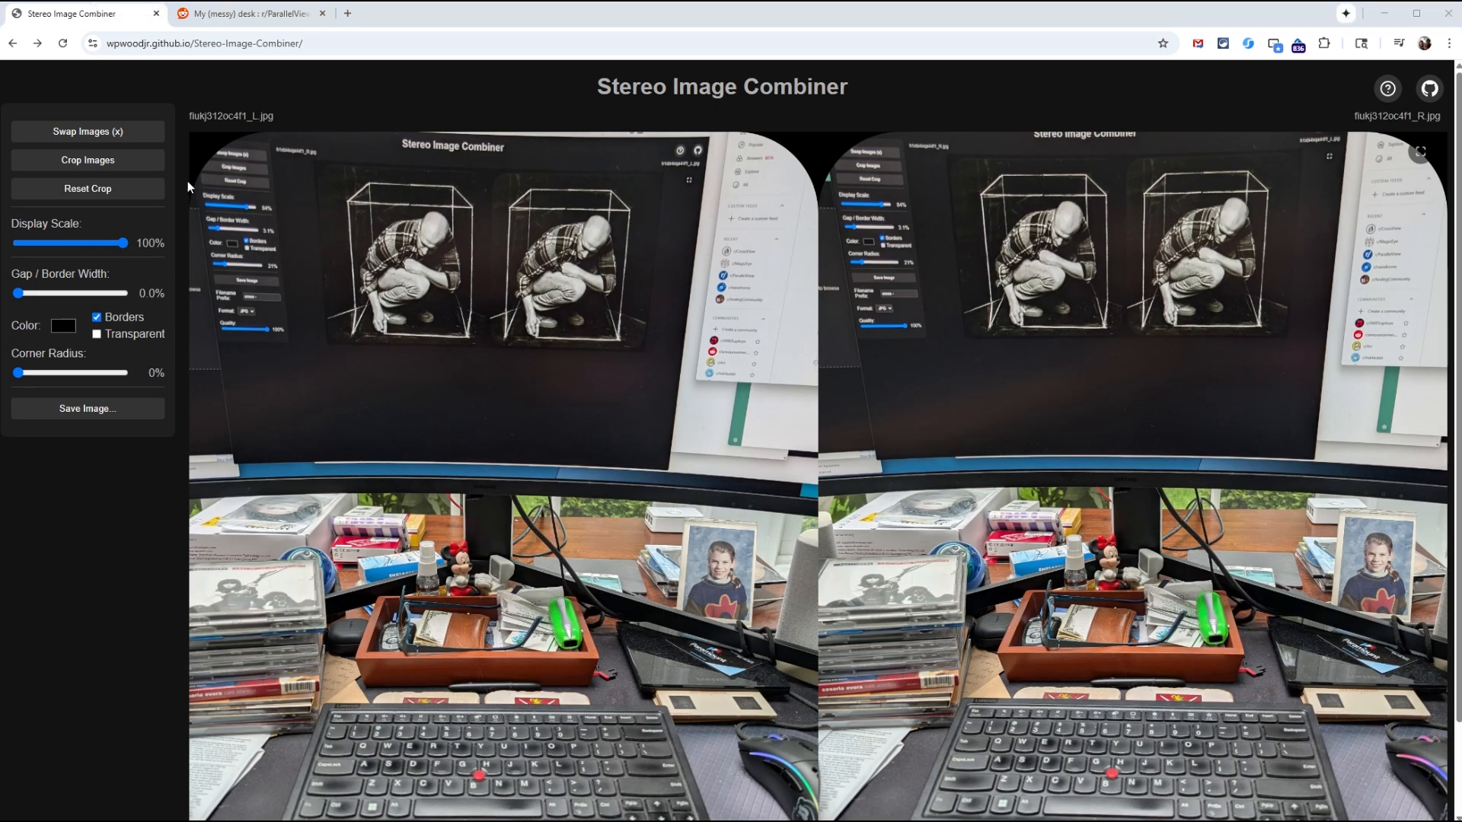
{"action": "left_click_drag", "start_coordinate": [121, 247], "coordinate": [108, 249]}
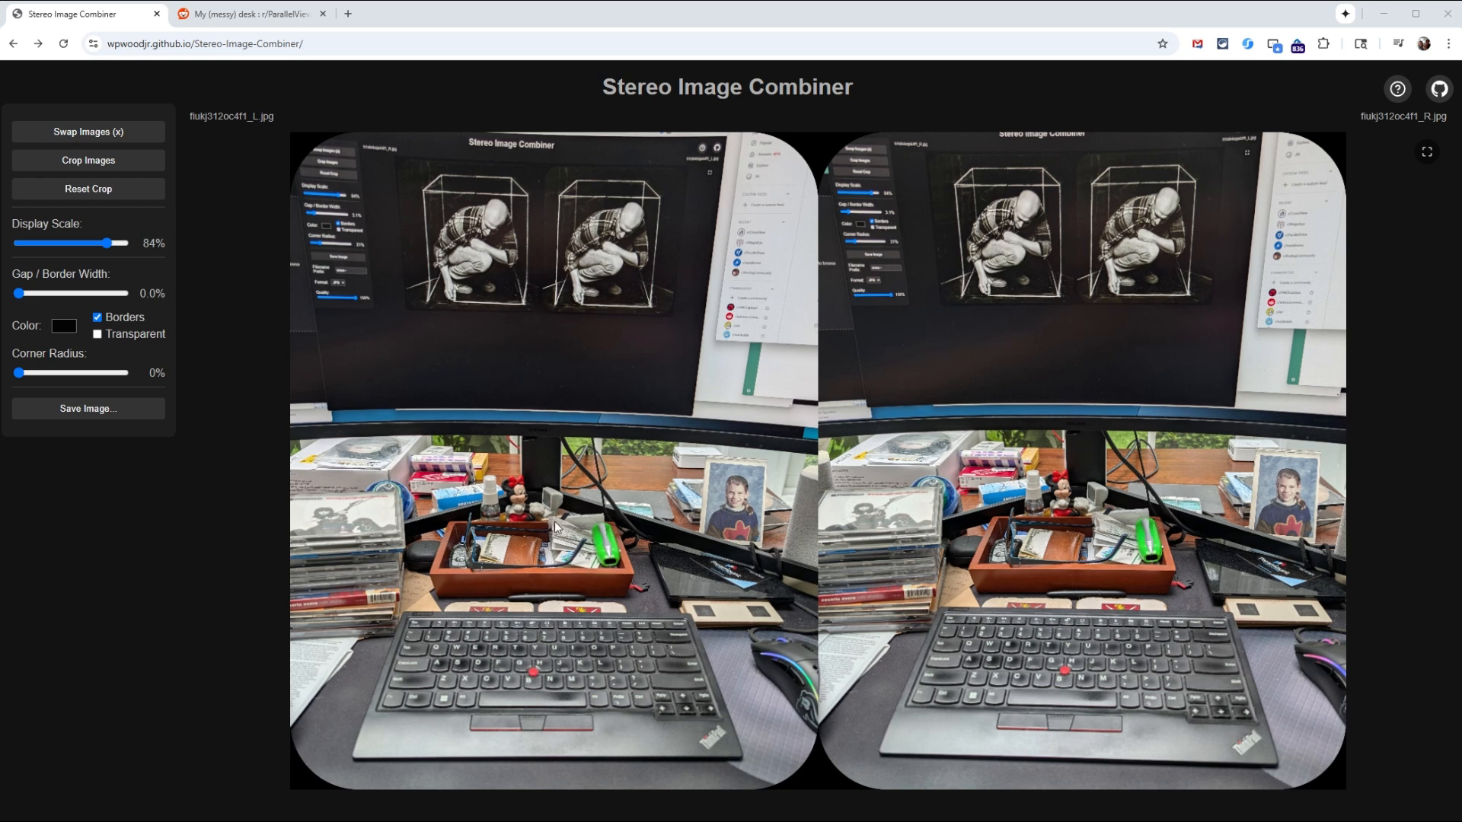
Step: Swap the two images and set the gap/border width to 4.3%
{"action": "left_click", "coordinate": [99, 134]}
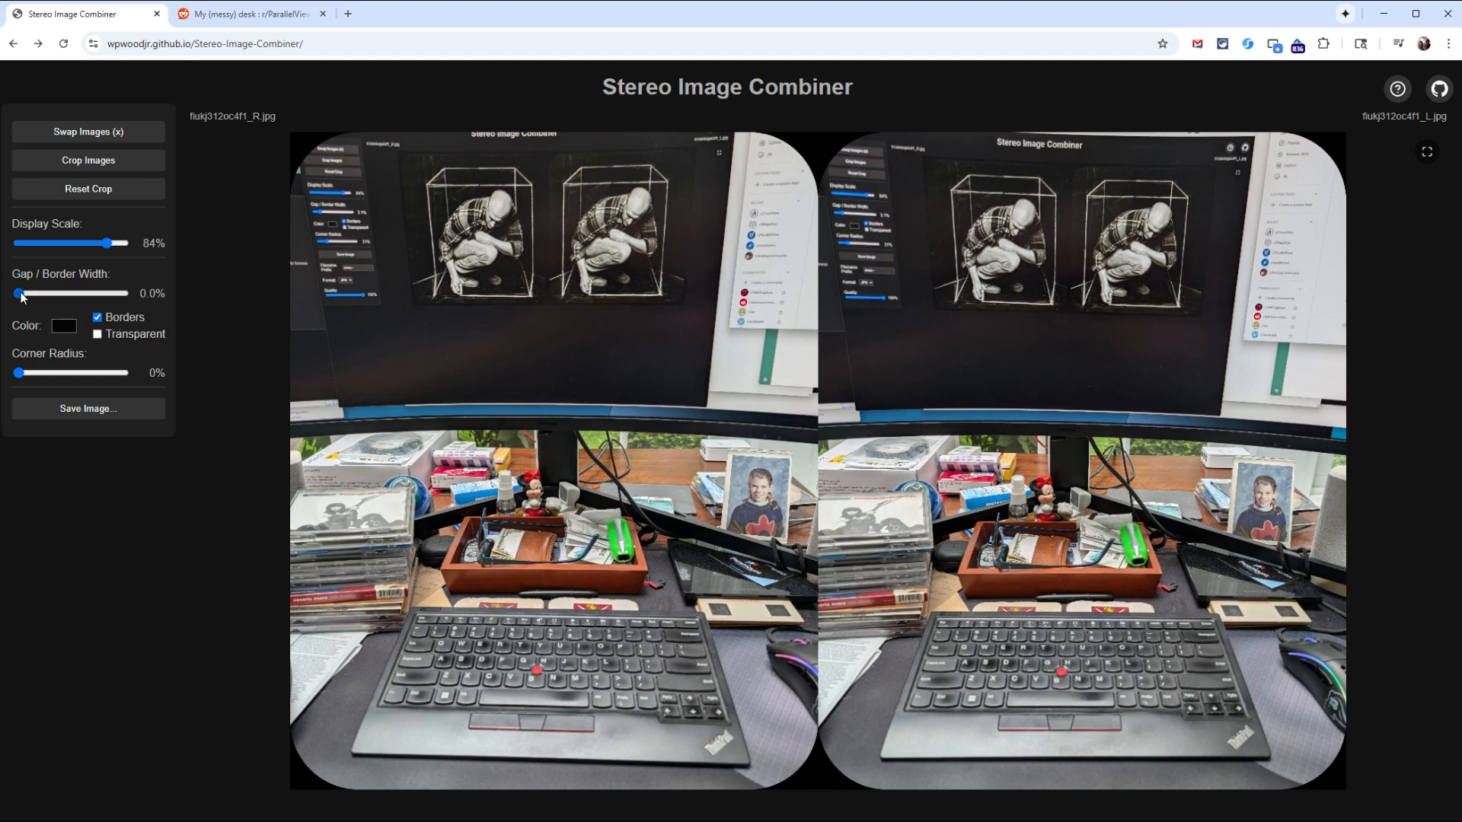
{"action": "left_click_drag", "start_coordinate": [23, 293], "coordinate": [45, 302]}
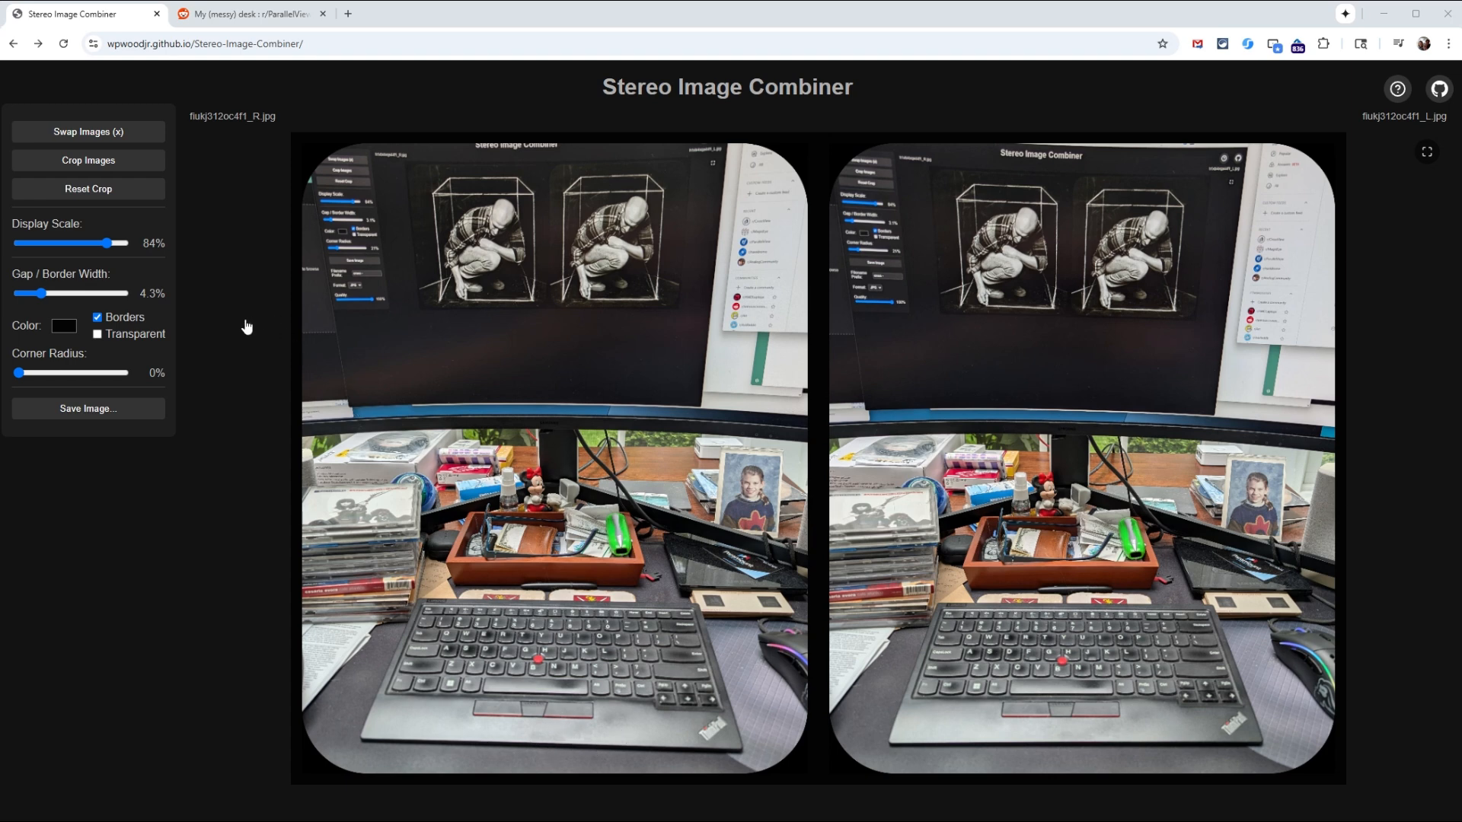
Step: Crop both images to the area around the wooden tray and the figurine behind it
{"action": "left_click", "coordinate": [88, 167]}
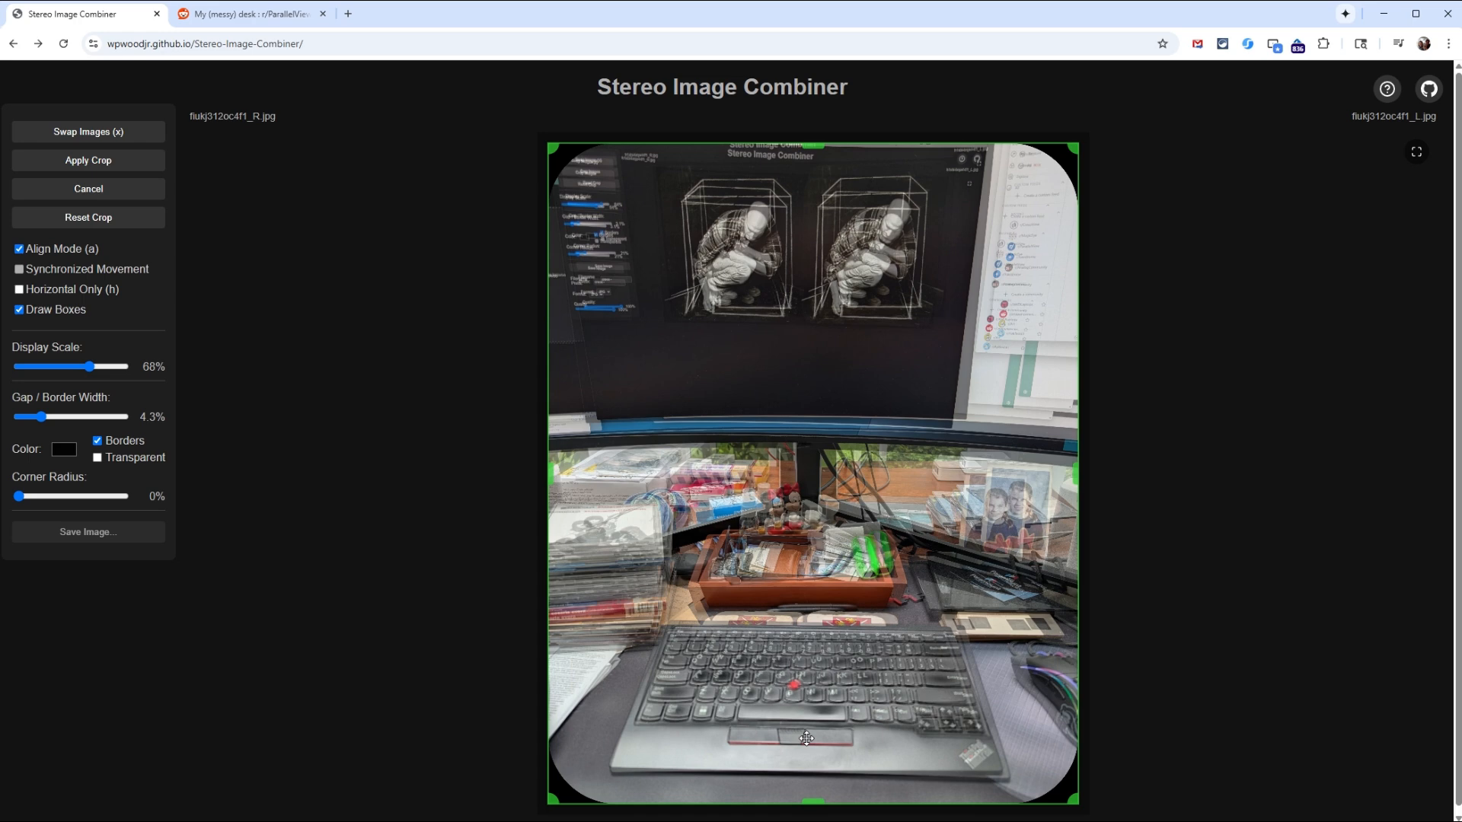
{"action": "left_click_drag", "start_coordinate": [806, 738], "coordinate": [810, 740]}
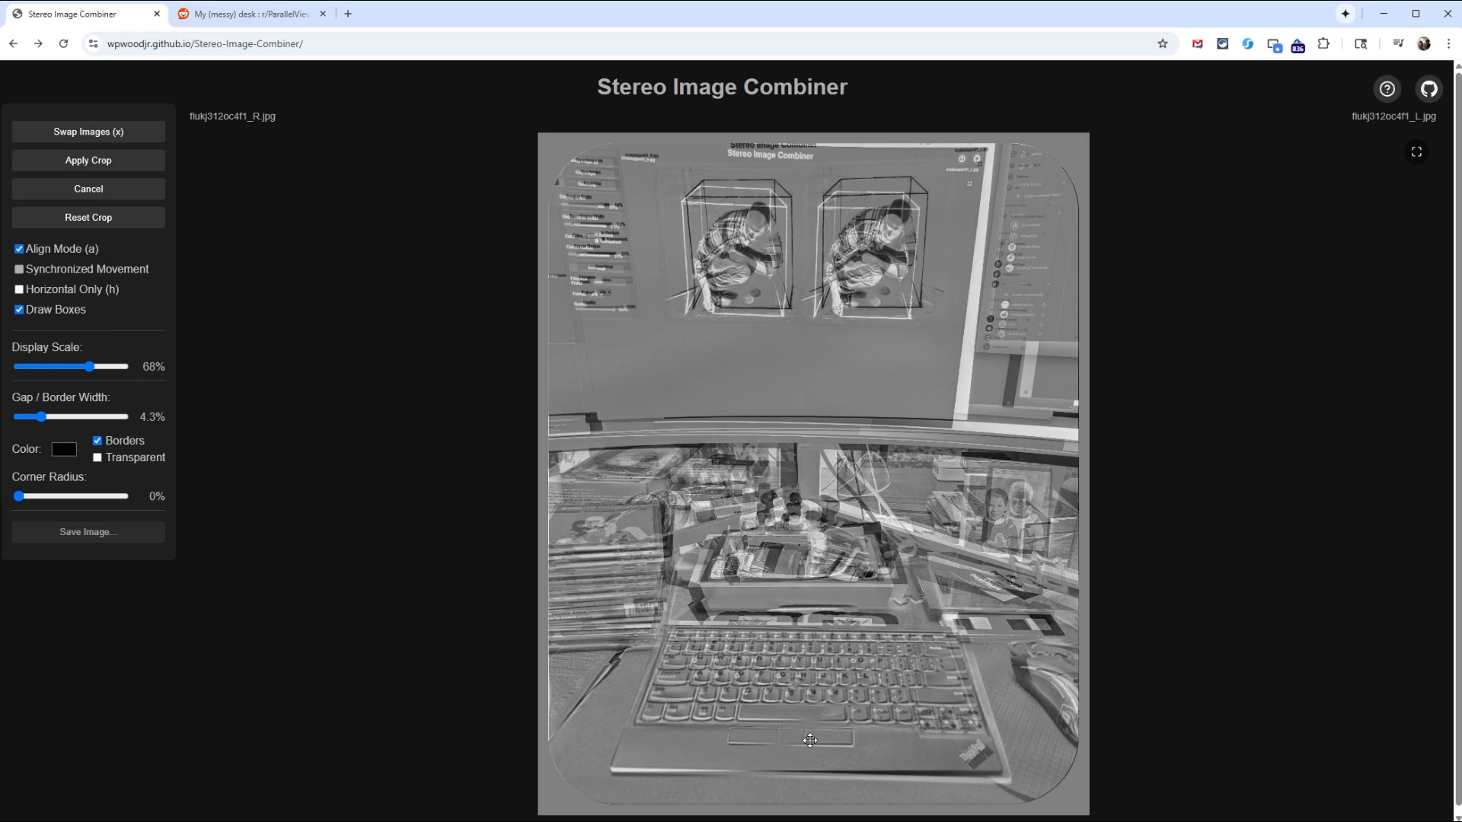
{"action": "left_click_drag", "start_coordinate": [810, 740], "coordinate": [813, 738]}
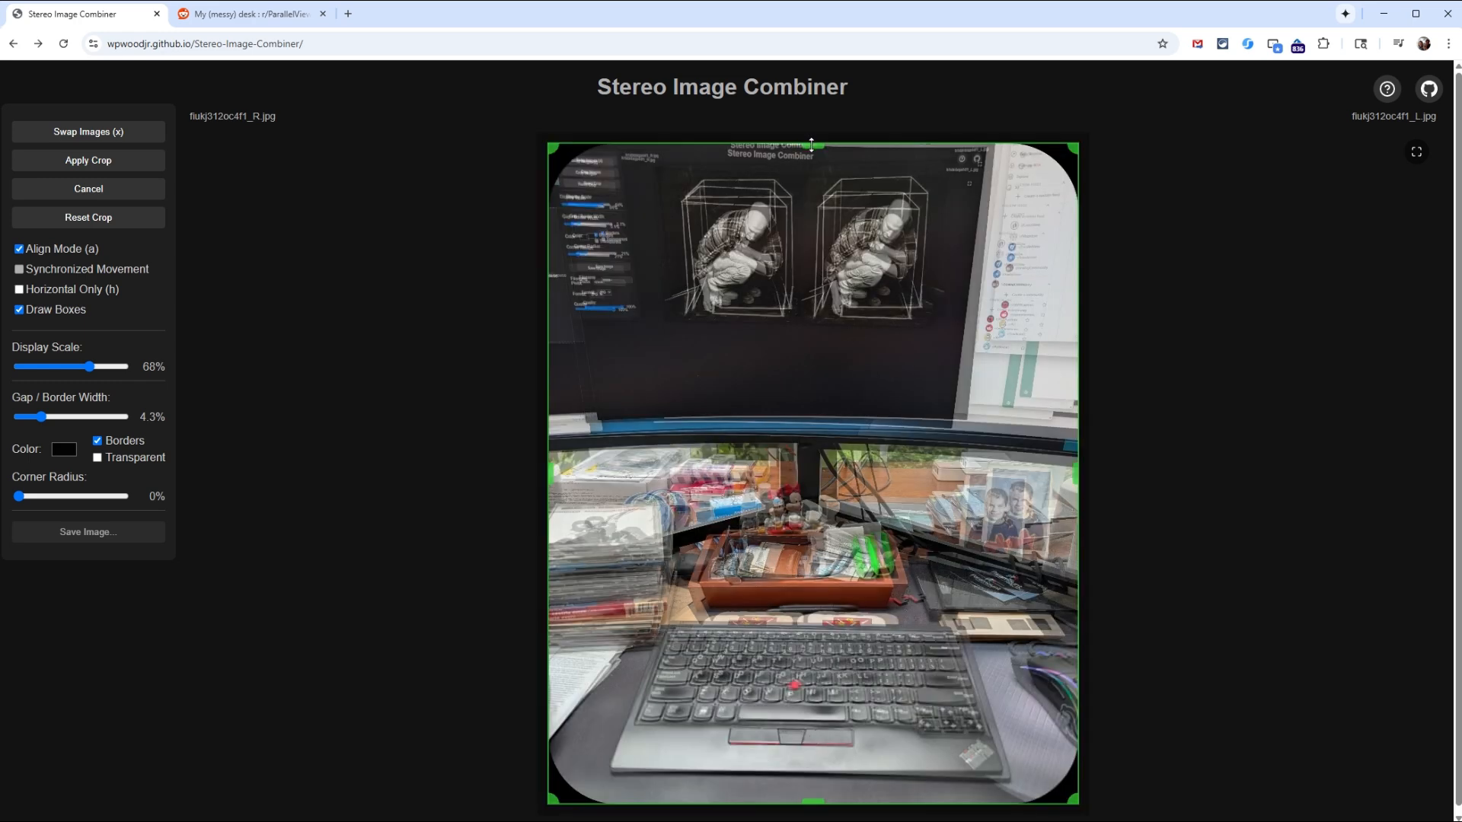
{"action": "left_click_drag", "start_coordinate": [812, 145], "coordinate": [829, 468]}
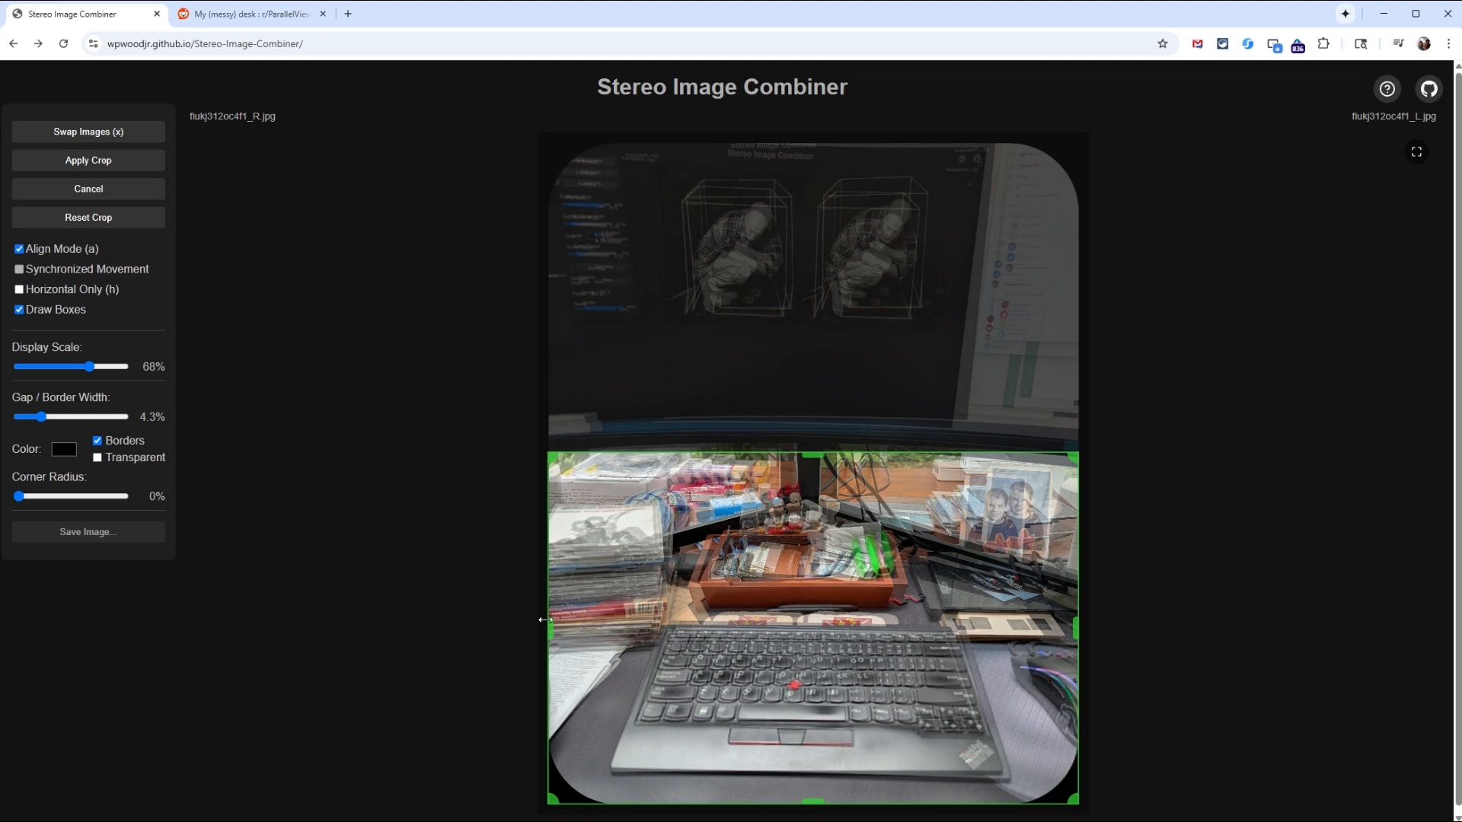
{"action": "left_click_drag", "start_coordinate": [567, 789], "coordinate": [644, 739]}
{"action": "left_click_drag", "start_coordinate": [865, 736], "coordinate": [863, 623]}
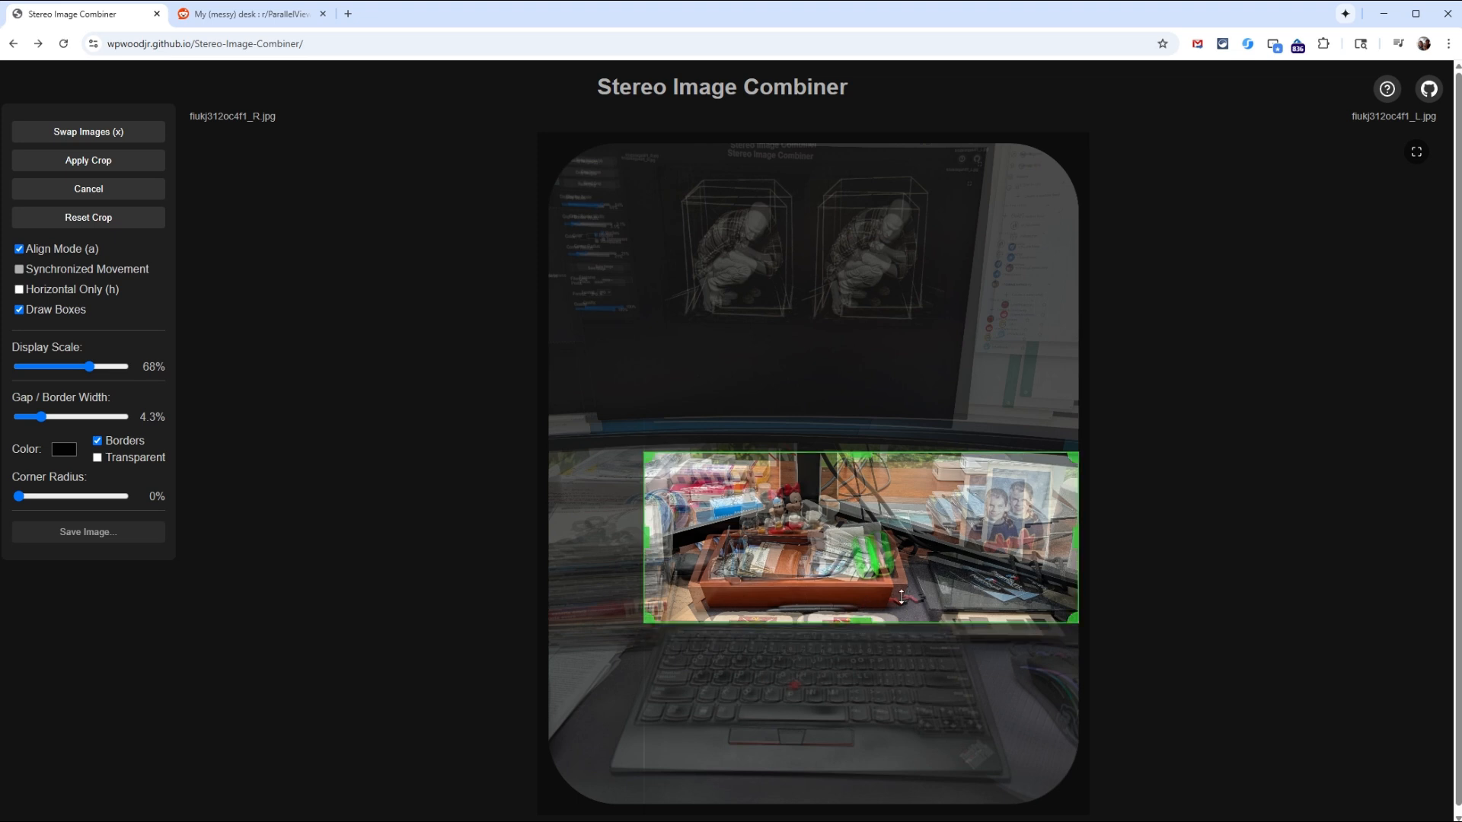
{"action": "left_click_drag", "start_coordinate": [1077, 544], "coordinate": [919, 555]}
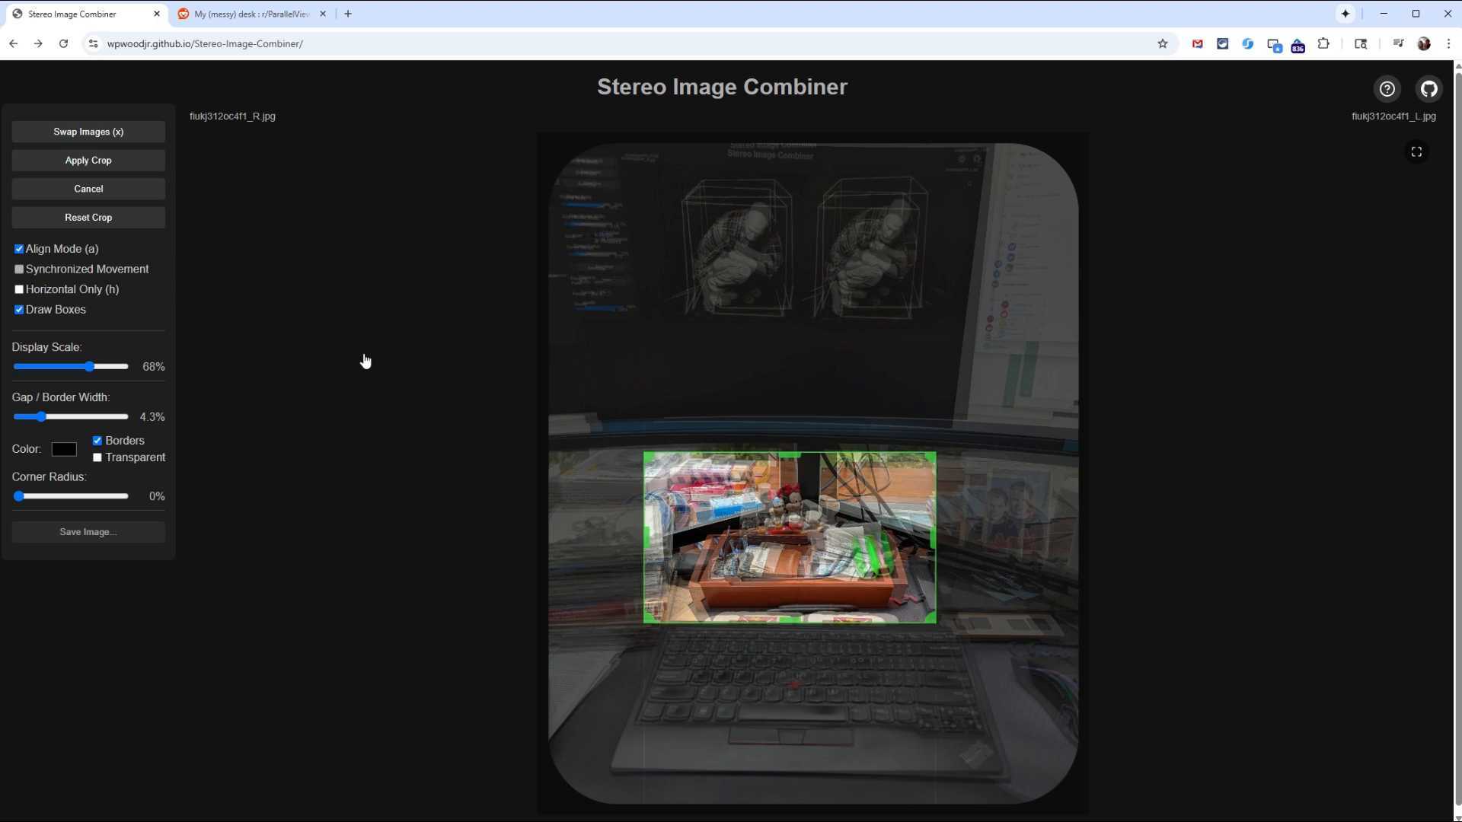
{"action": "left_click", "coordinate": [124, 163]}
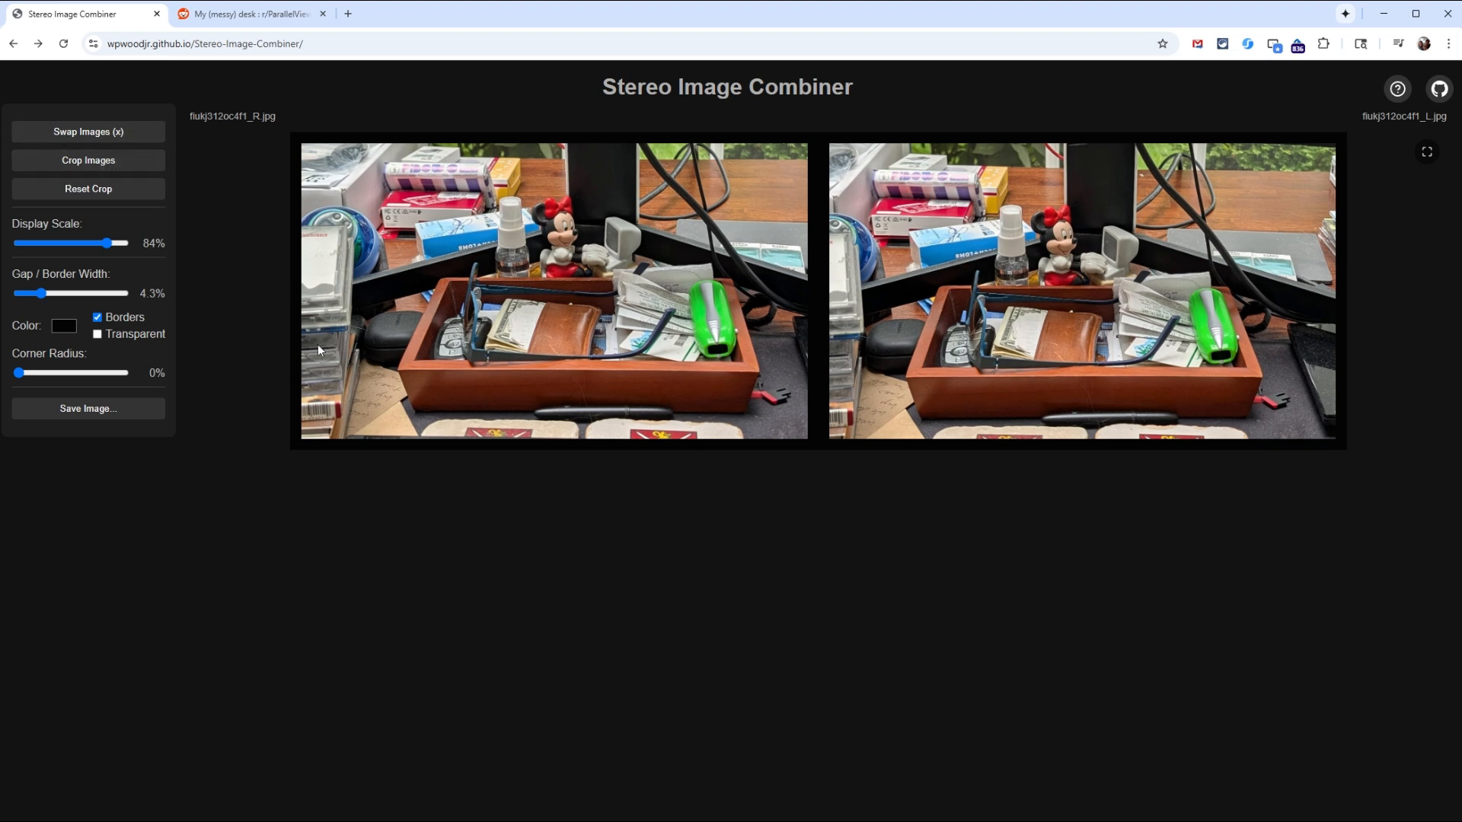
Step: Realign the two cropped images on the wooden tray's front edge and set the display scale to 100%
{"action": "left_click", "coordinate": [116, 164]}
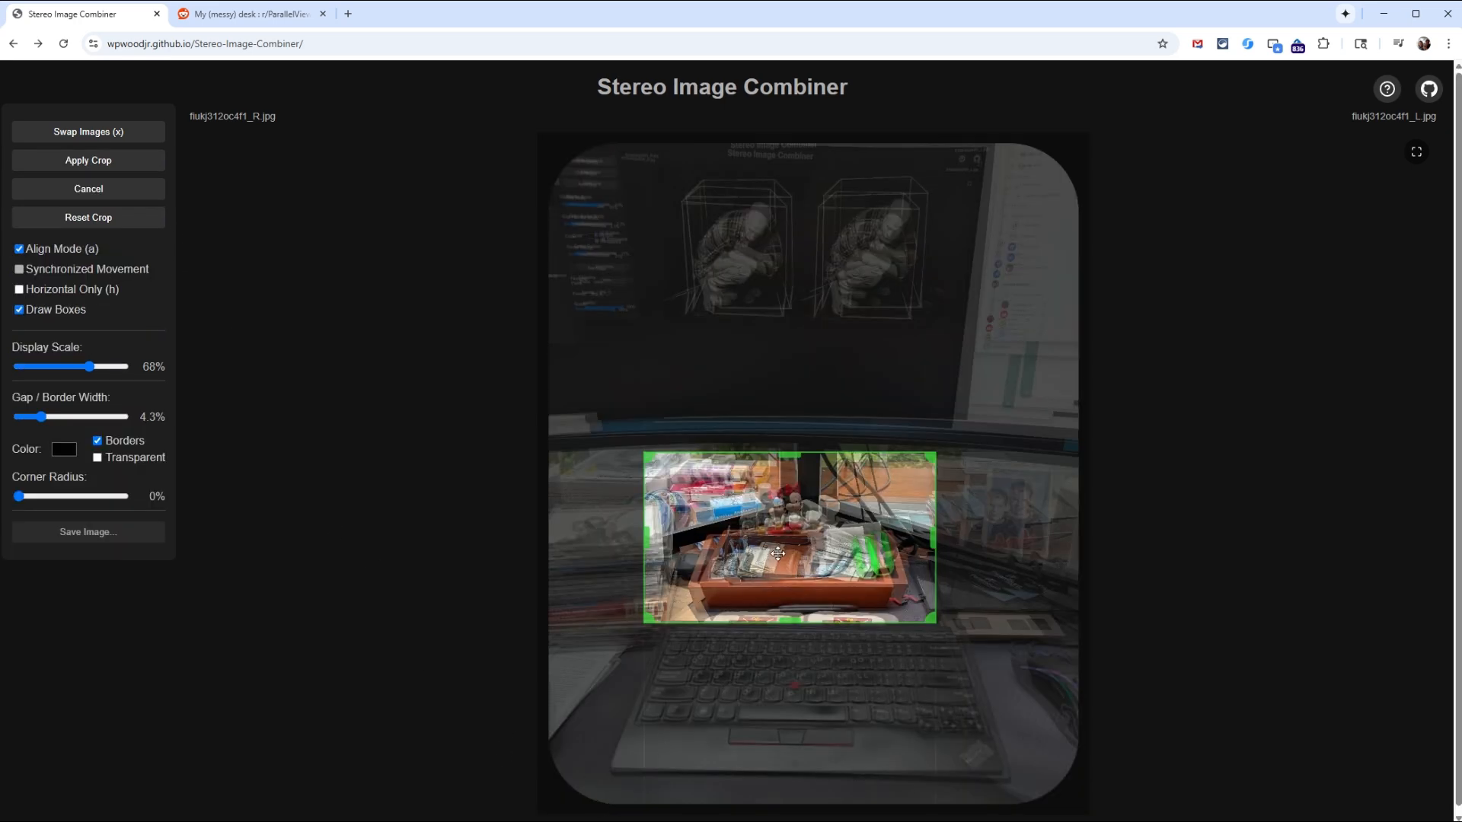
{"action": "left_click_drag", "start_coordinate": [777, 554], "coordinate": [760, 565]}
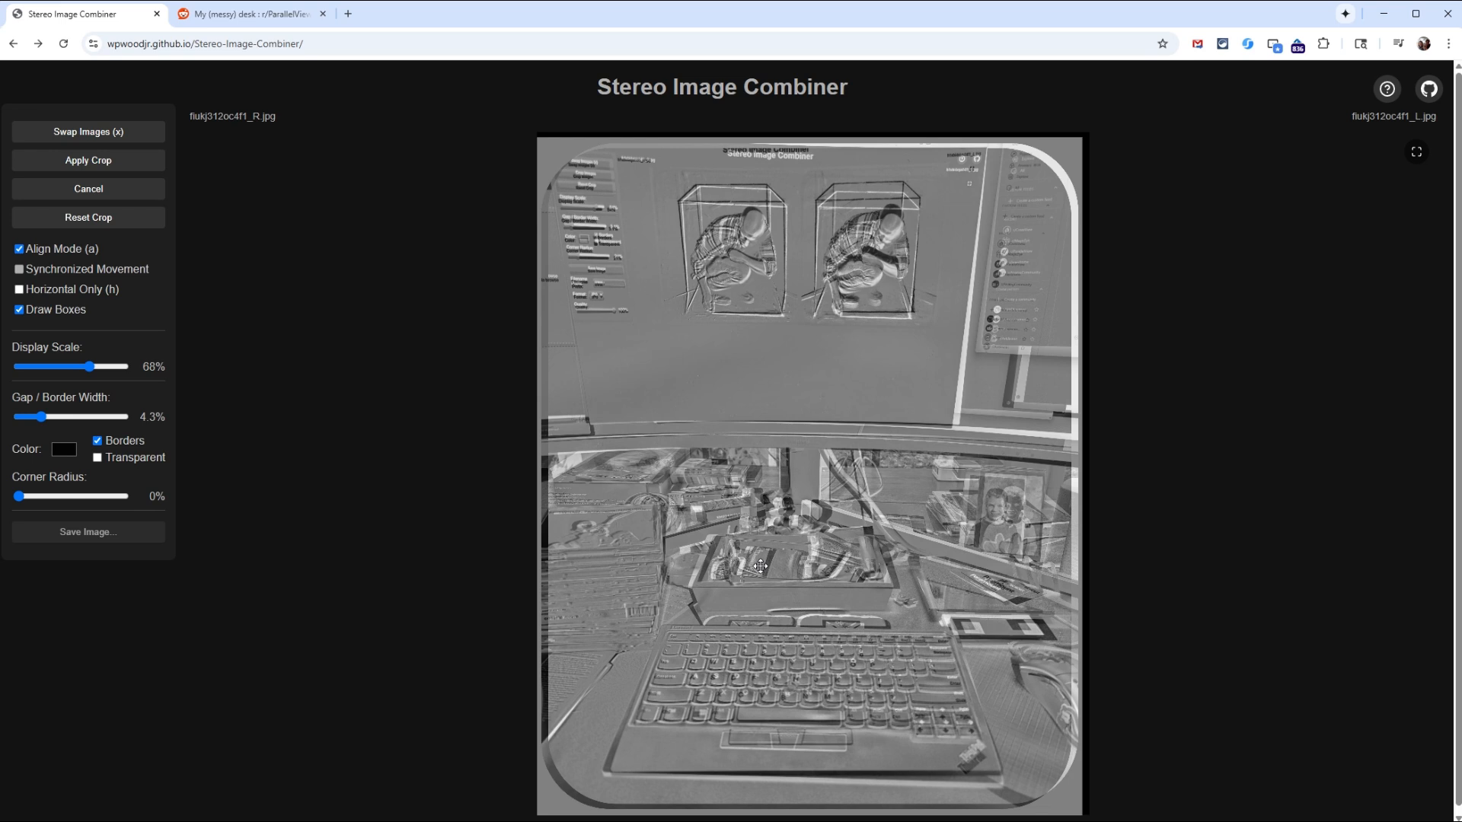
{"action": "left_click_drag", "start_coordinate": [759, 566], "coordinate": [759, 567]}
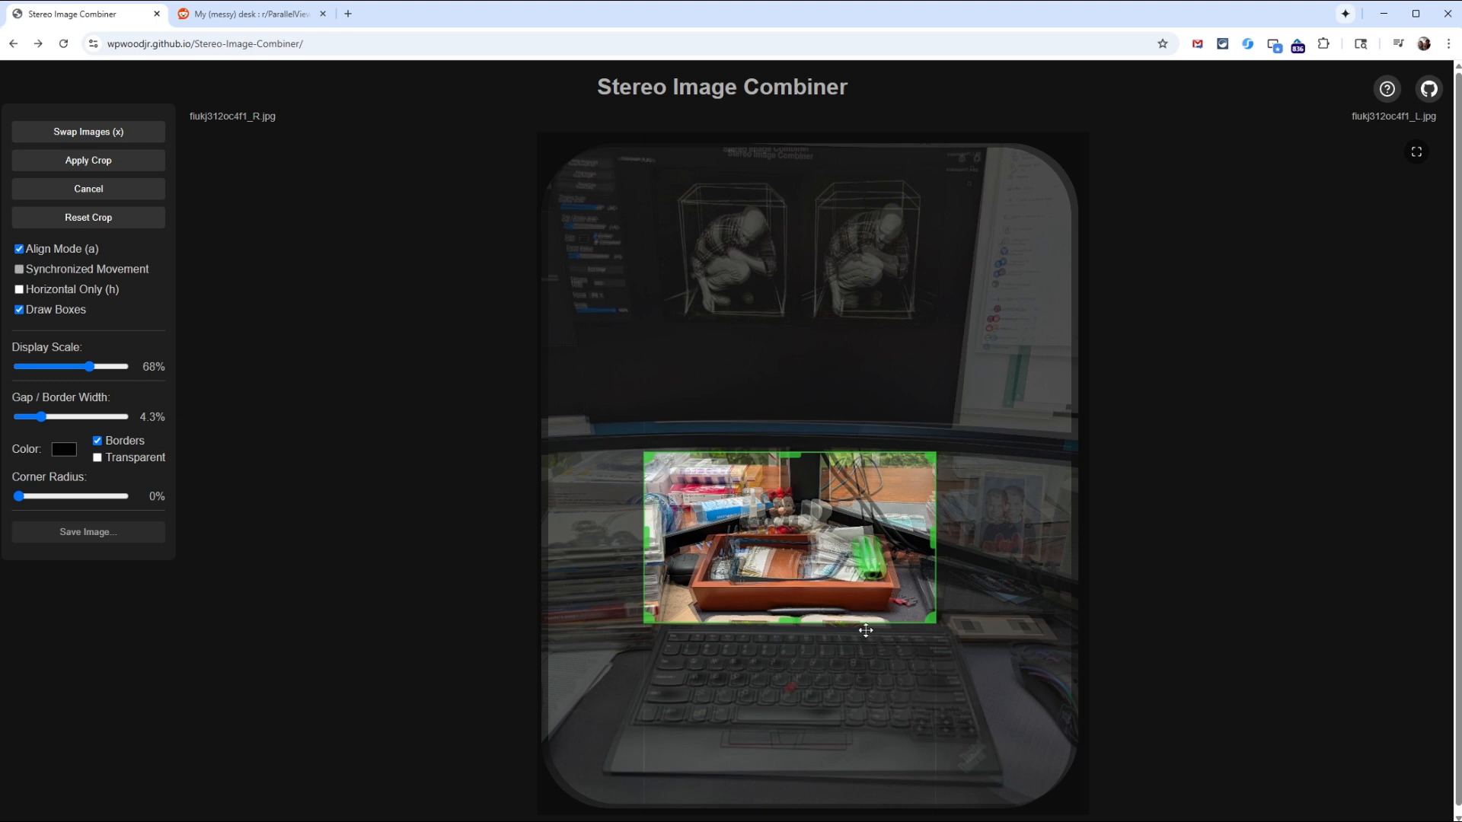
{"action": "left_click", "coordinate": [131, 163]}
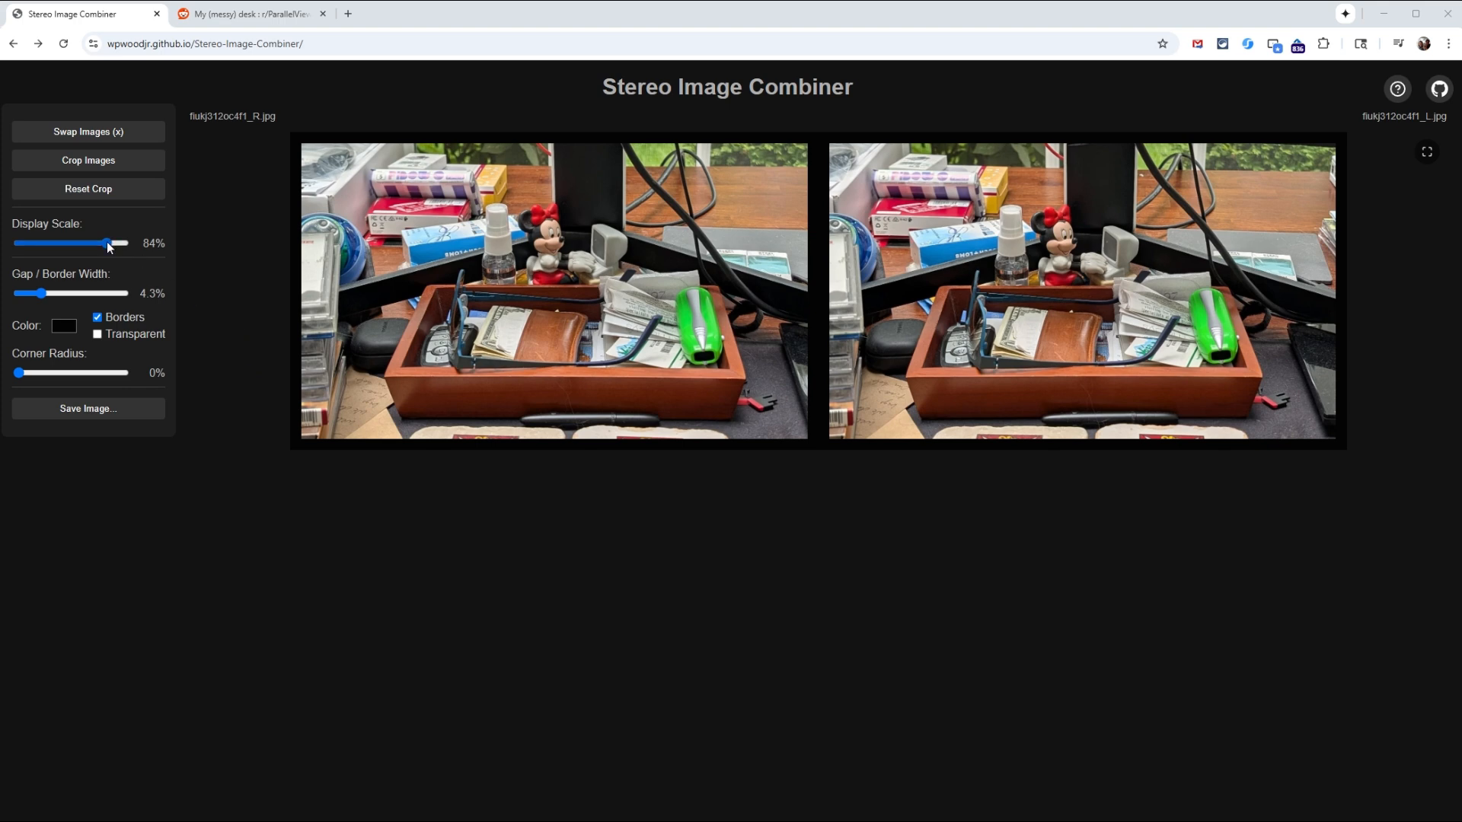
{"action": "left_click_drag", "start_coordinate": [109, 244], "coordinate": [135, 248]}
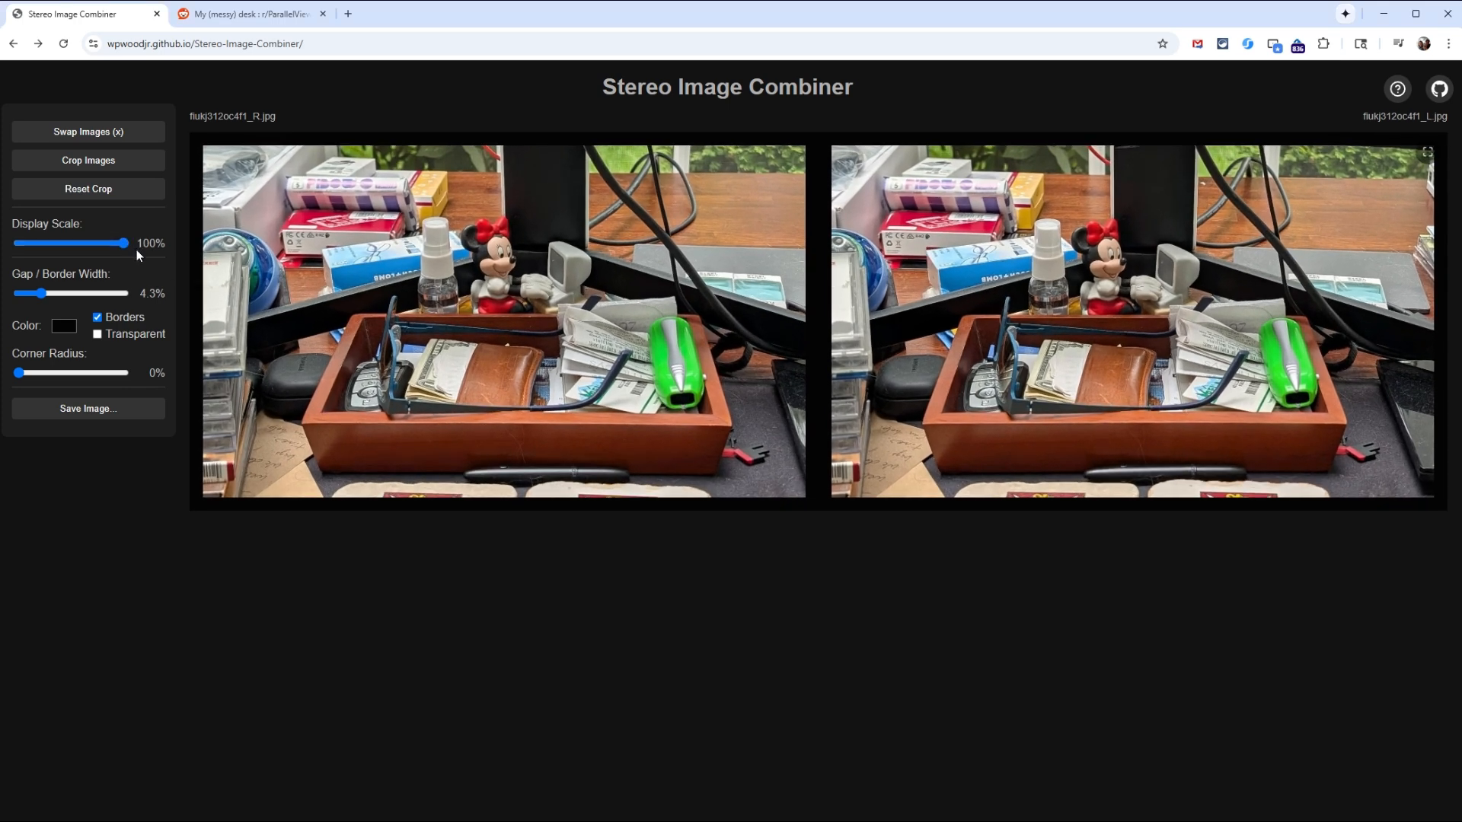
Step: Set the border color to dark red and the corner radius to 20%
{"action": "left_click", "coordinate": [63, 326]}
{"action": "left_click", "coordinate": [144, 373]}
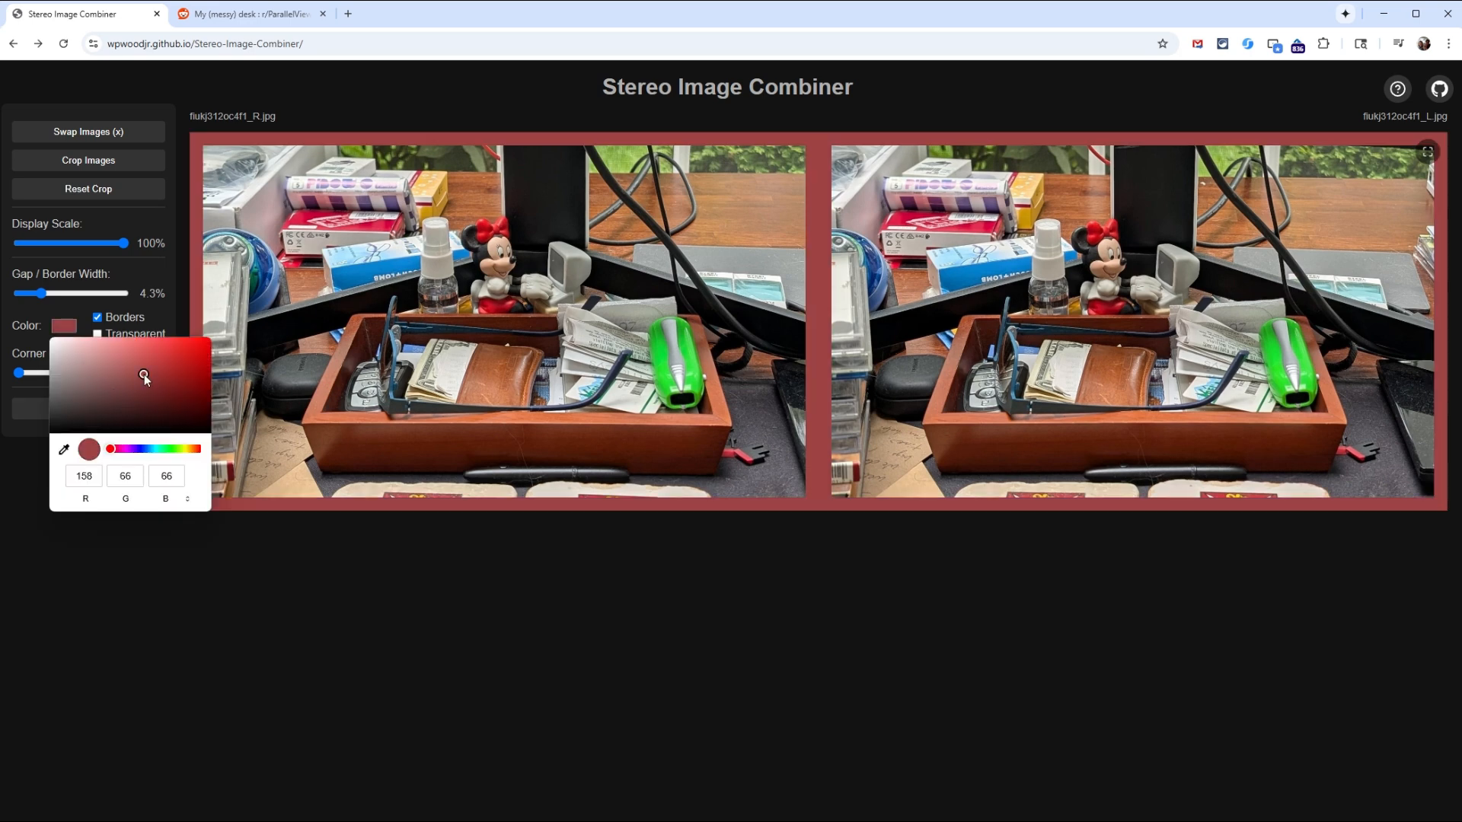
{"action": "left_click_drag", "start_coordinate": [144, 373], "coordinate": [166, 392]}
{"action": "left_click", "coordinate": [268, 611]}
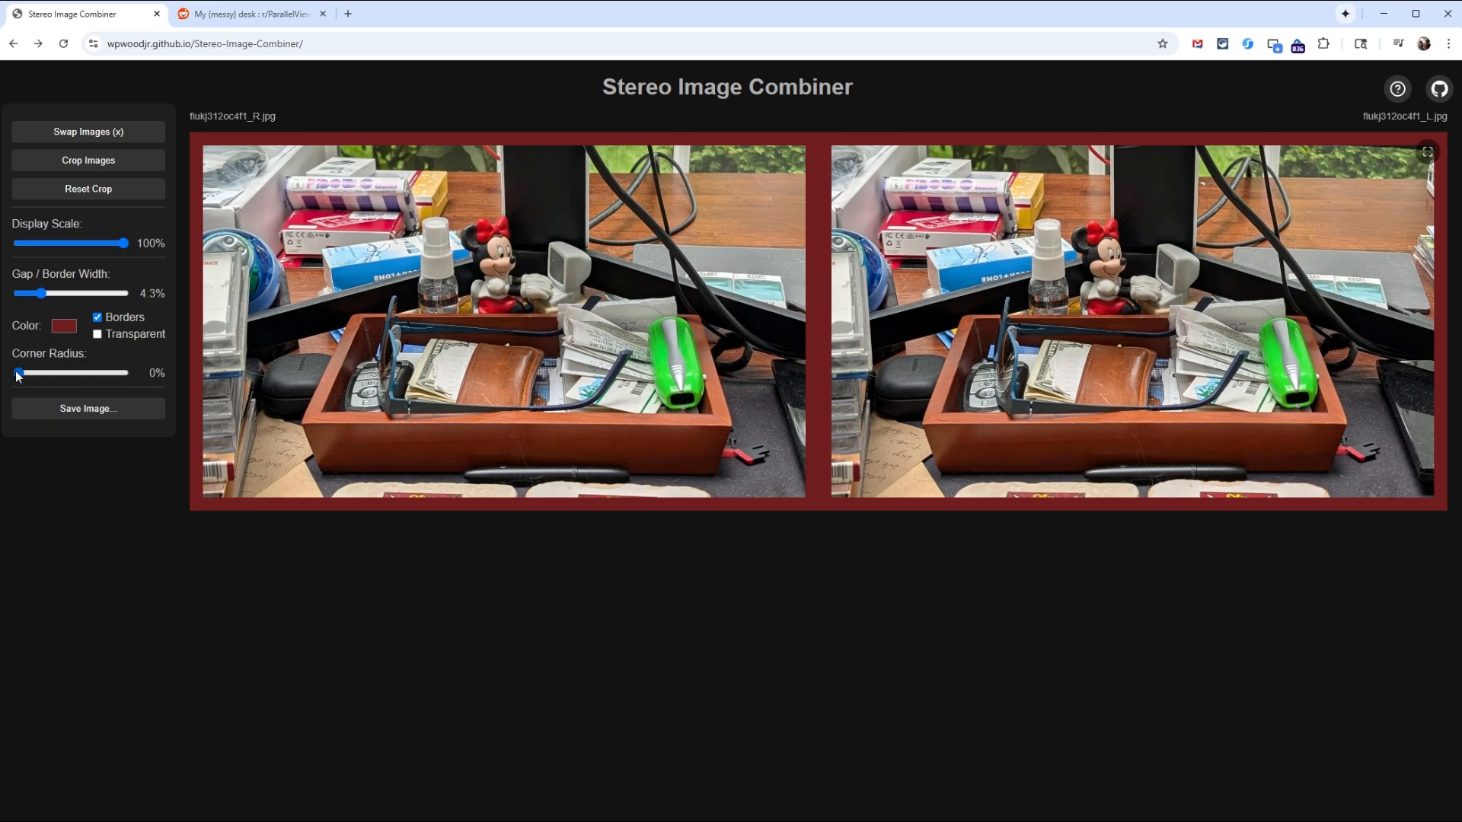
{"action": "left_click_drag", "start_coordinate": [21, 372], "coordinate": [41, 381]}
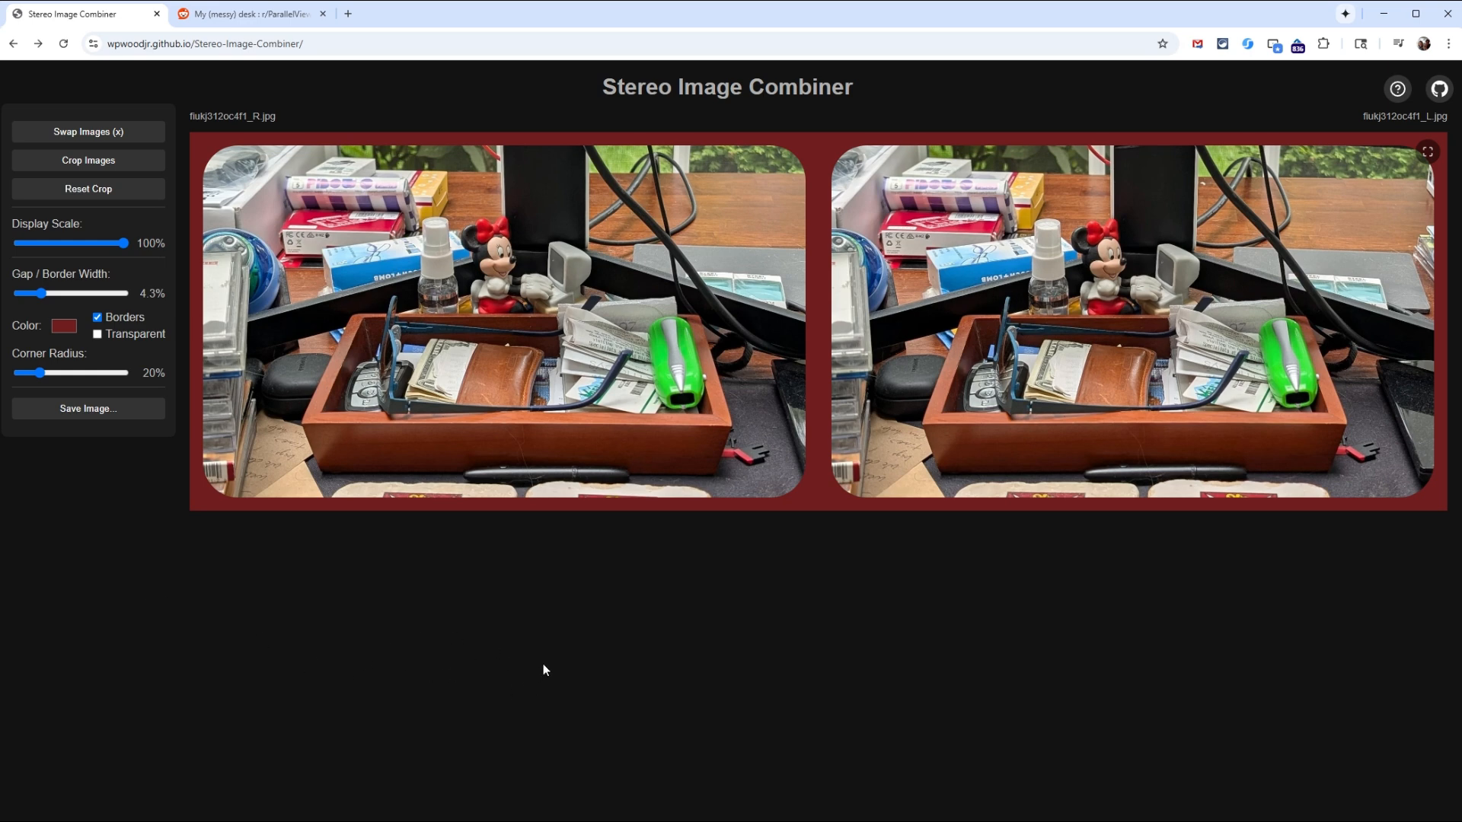
Step: Set the image save options to 100% scale, filename prefix "cross -" and 96% JPG quality
{"action": "left_click", "coordinate": [86, 408]}
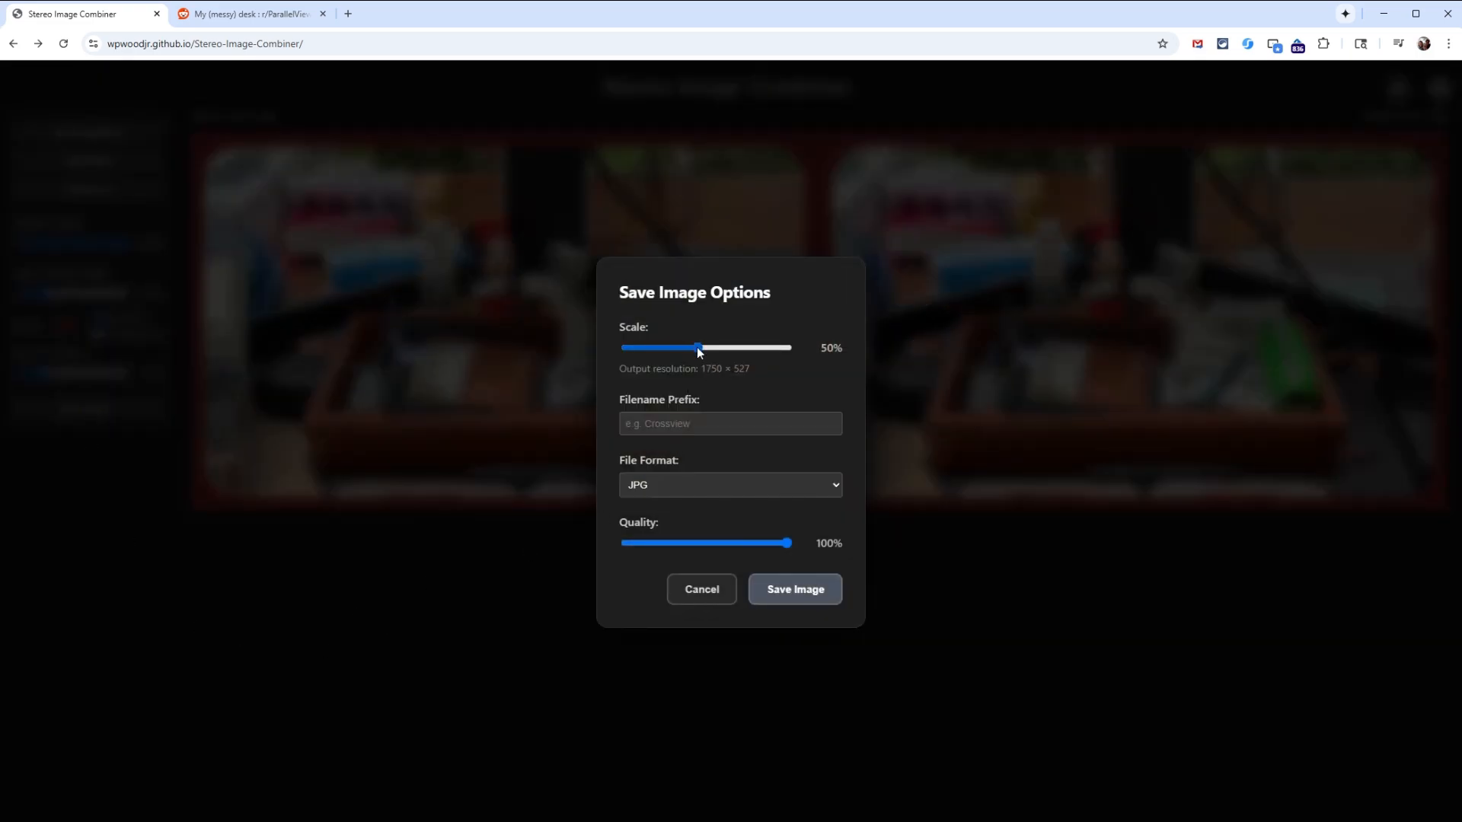
{"action": "left_click_drag", "start_coordinate": [698, 348], "coordinate": [765, 356]}
{"action": "left_click", "coordinate": [717, 427]}
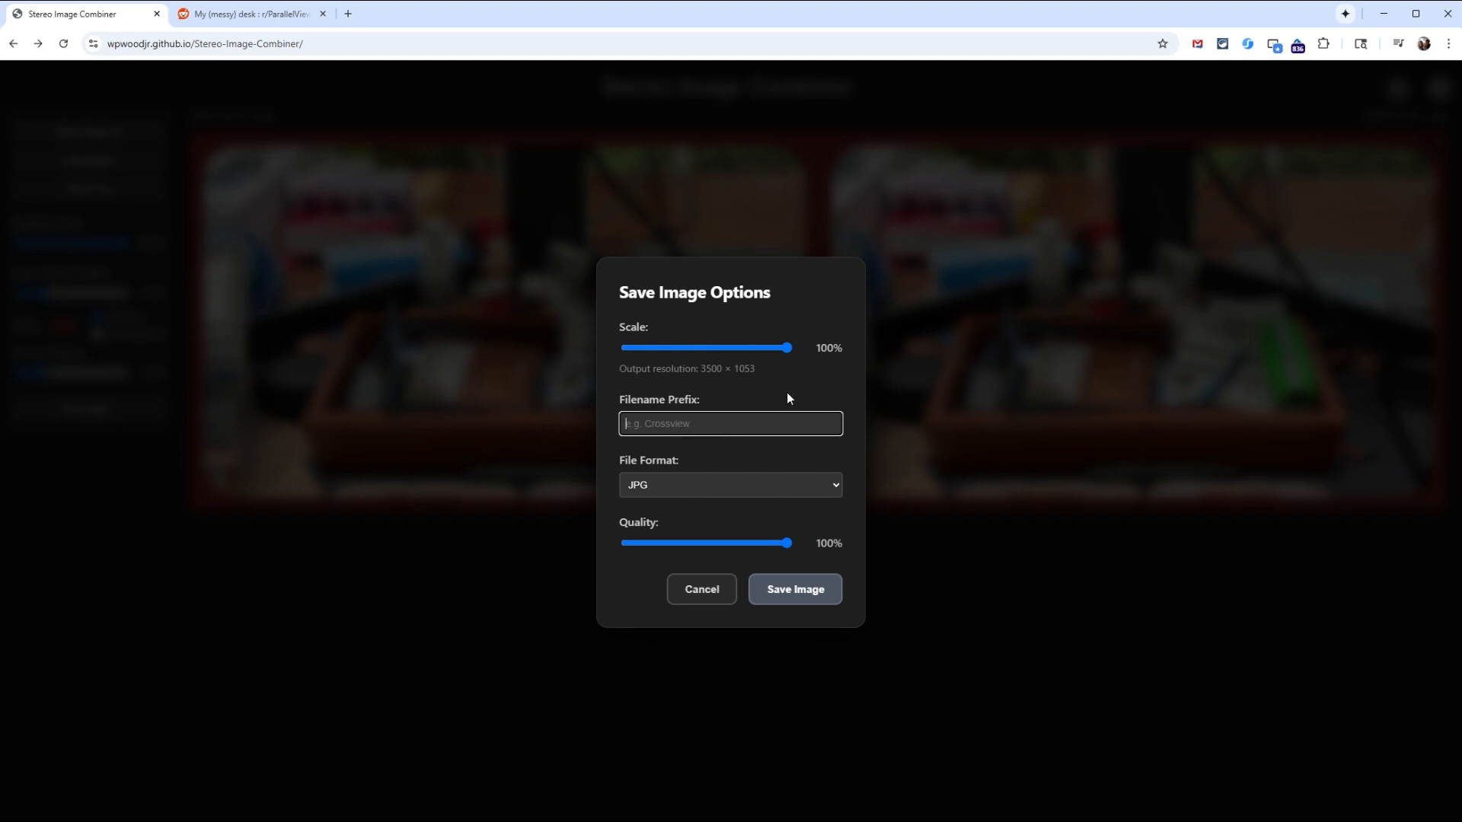
{"action": "type", "text": "cross -"}
{"action": "left_click", "coordinate": [785, 543]}
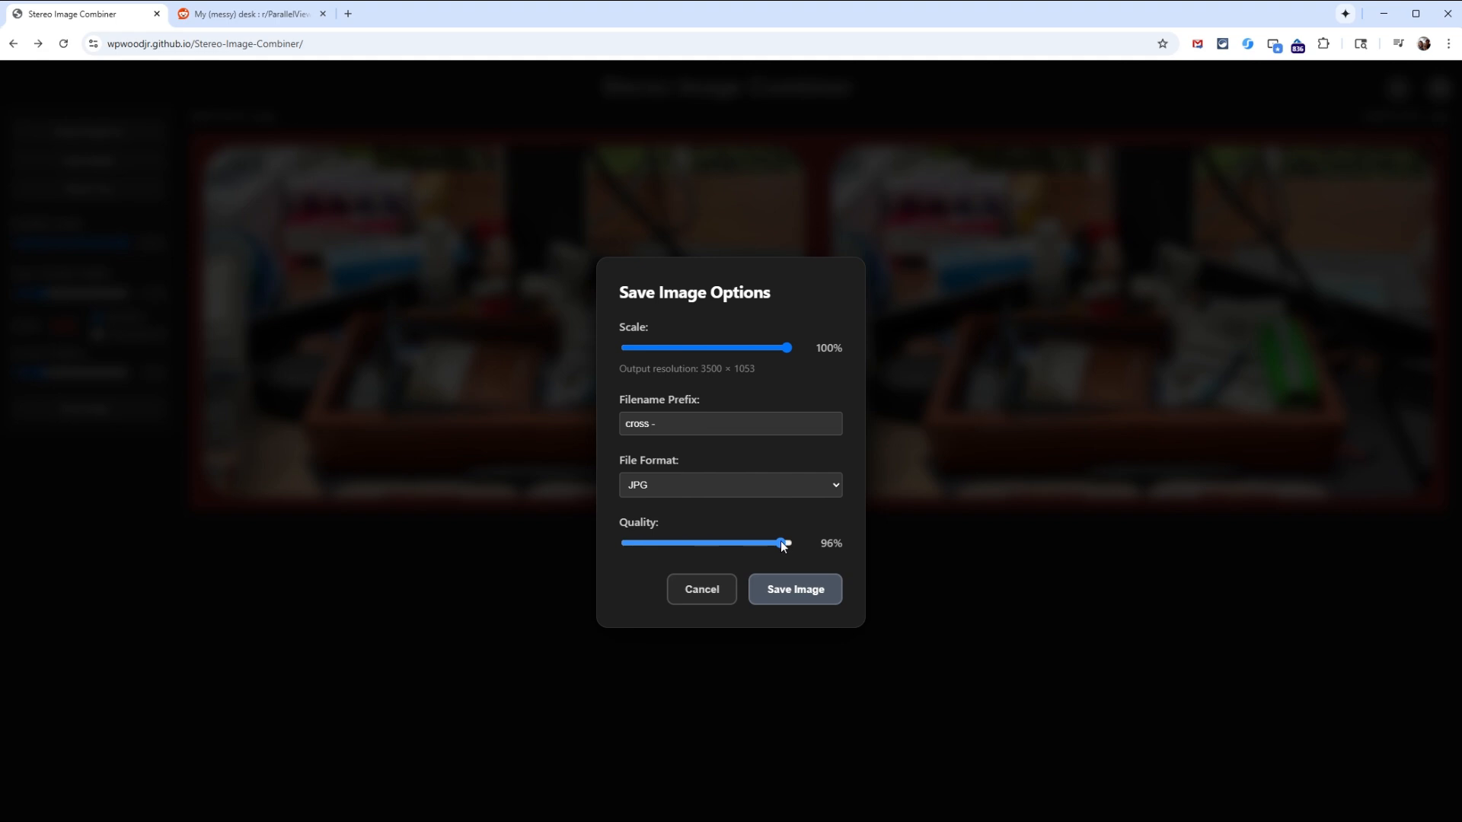
{"action": "left_click", "coordinate": [805, 590]}
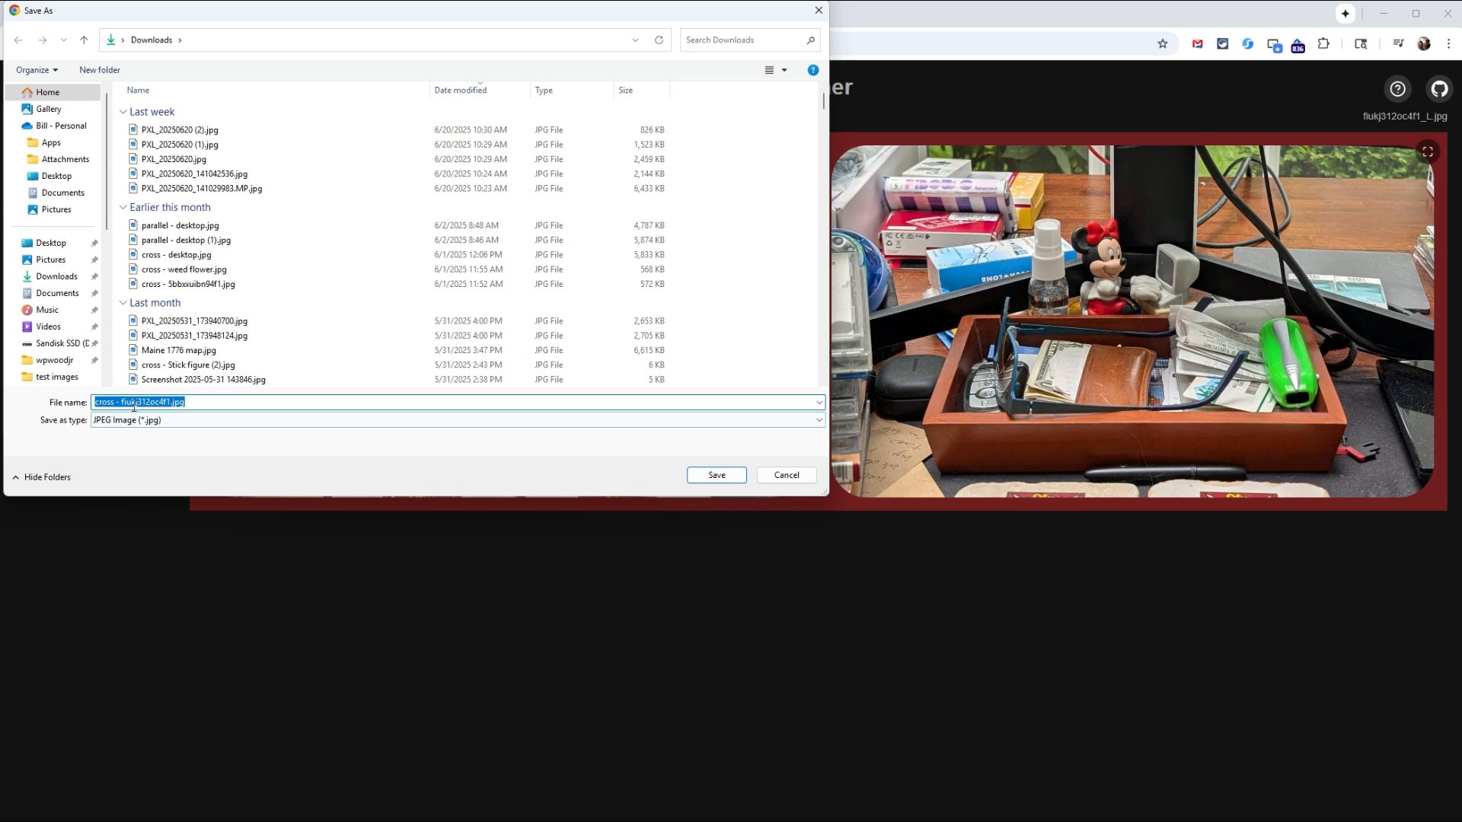
Step: Save the combined image in Downloads as "cross - minny.jpg"
{"action": "left_click_drag", "start_coordinate": [121, 403], "coordinate": [173, 403]}
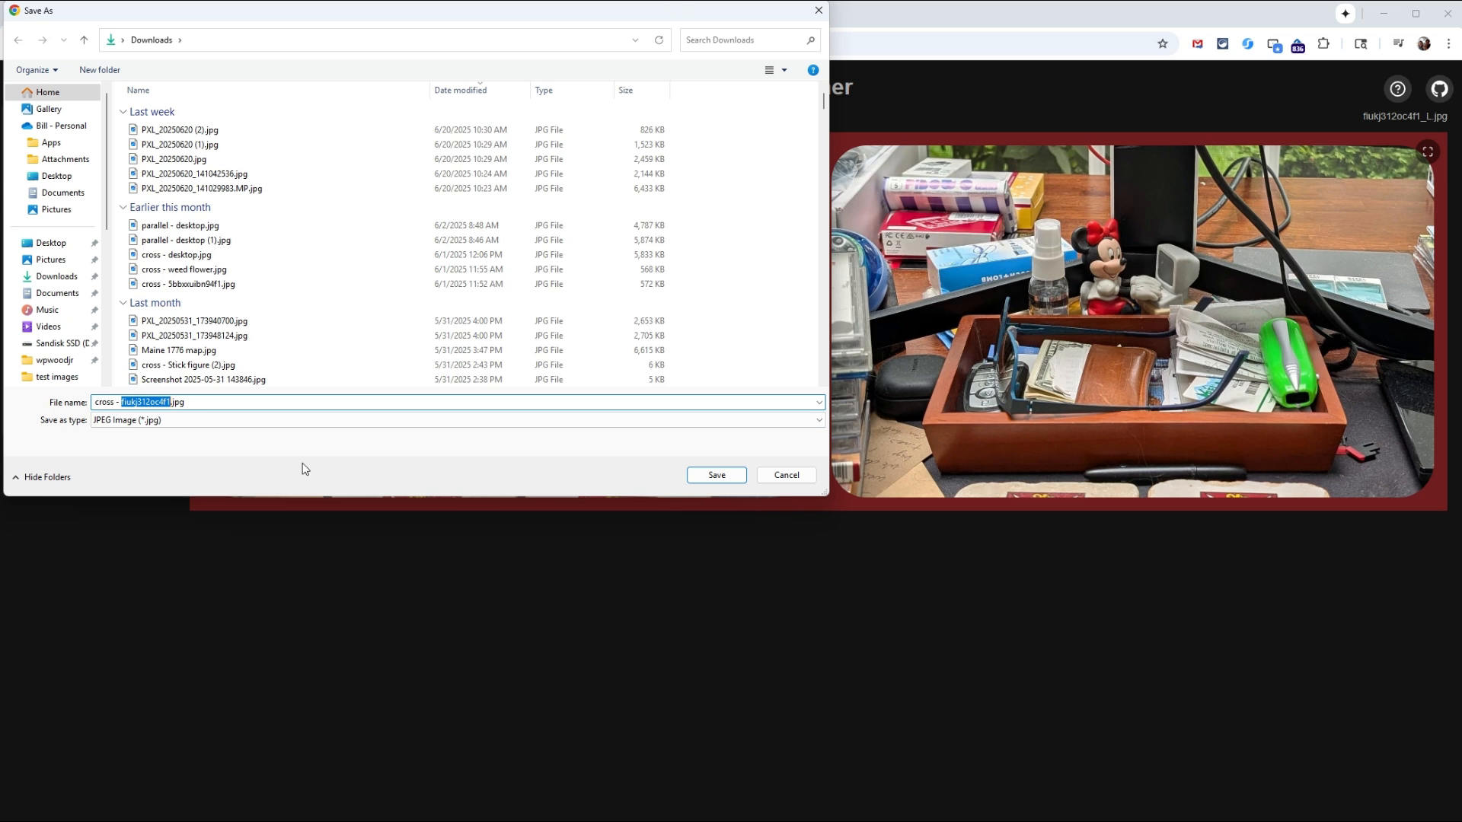
{"action": "type", "text": "minnu"}
{"action": "key", "text": "BackSpace"}
{"action": "type", "text": "y"}
{"action": "left_click", "coordinate": [742, 477]}
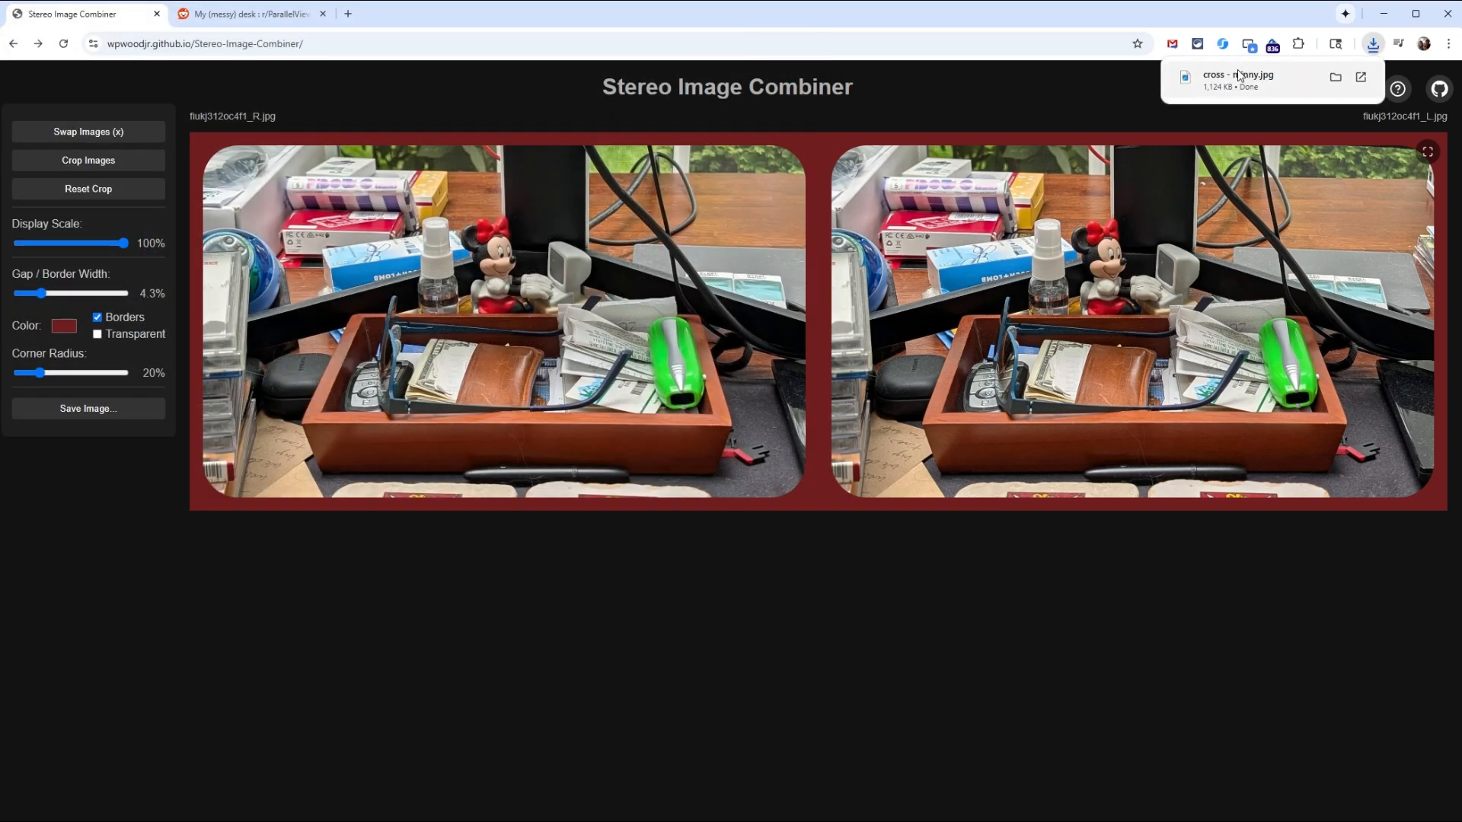
Step: Open the downloaded "cross - minny.jpg" in the photo viewer, inspect the full stereo pair, and close the viewer
{"action": "left_click", "coordinate": [1252, 85]}
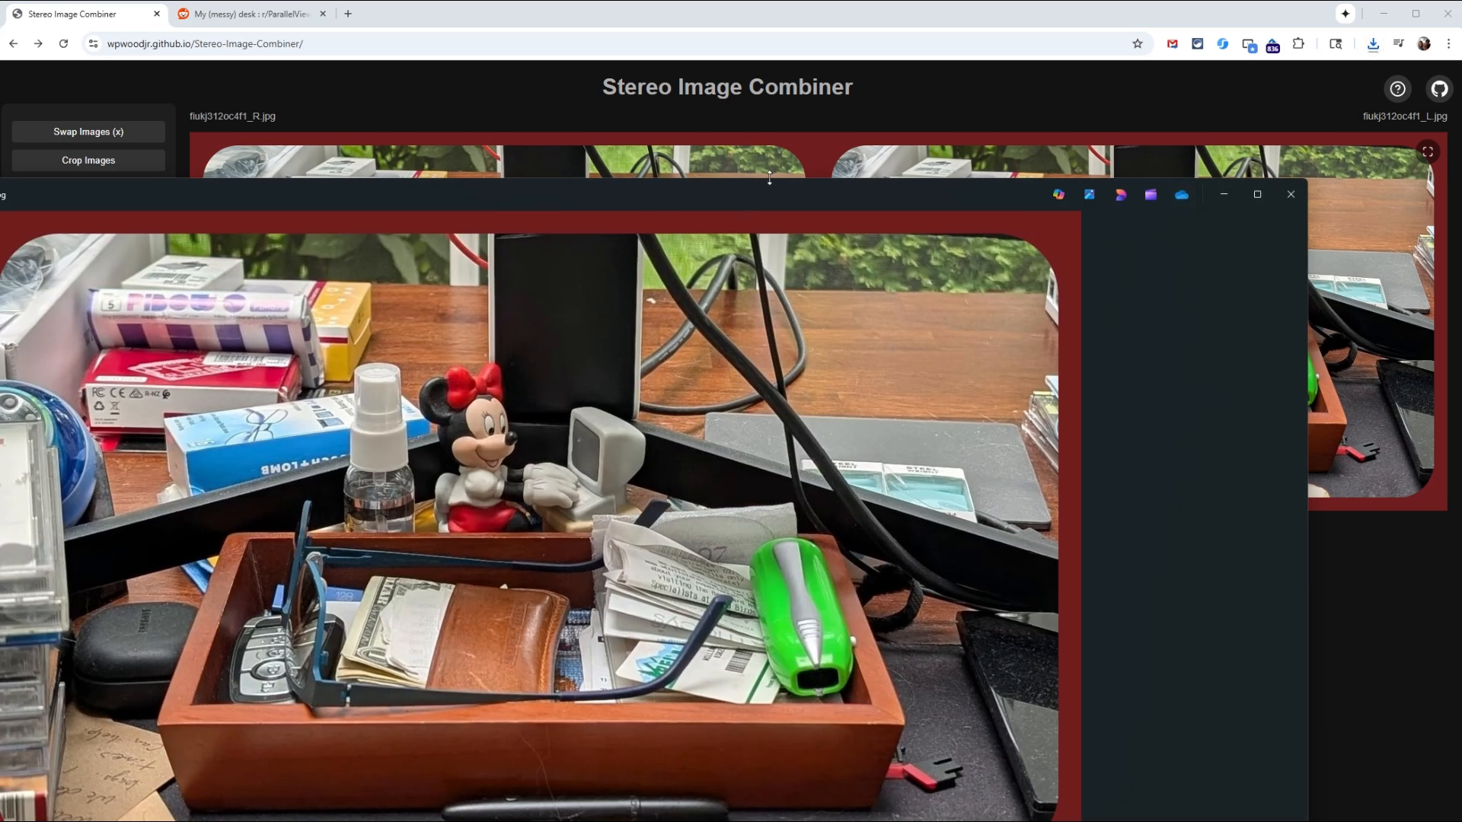
{"action": "left_click_drag", "start_coordinate": [768, 194], "coordinate": [1394, 99]}
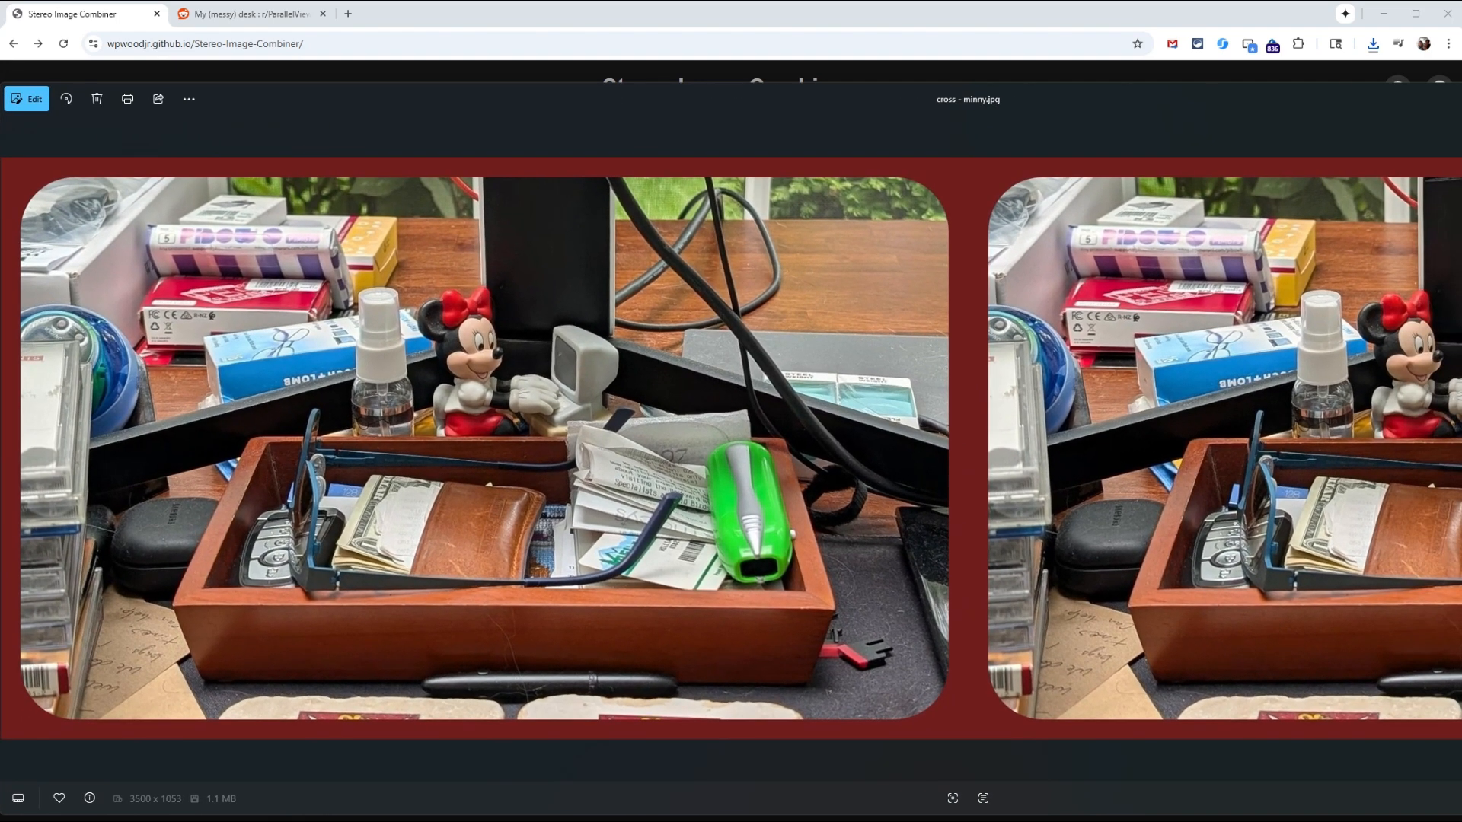
{"action": "left_click_drag", "start_coordinate": [1461, 378], "coordinate": [1453, 378]}
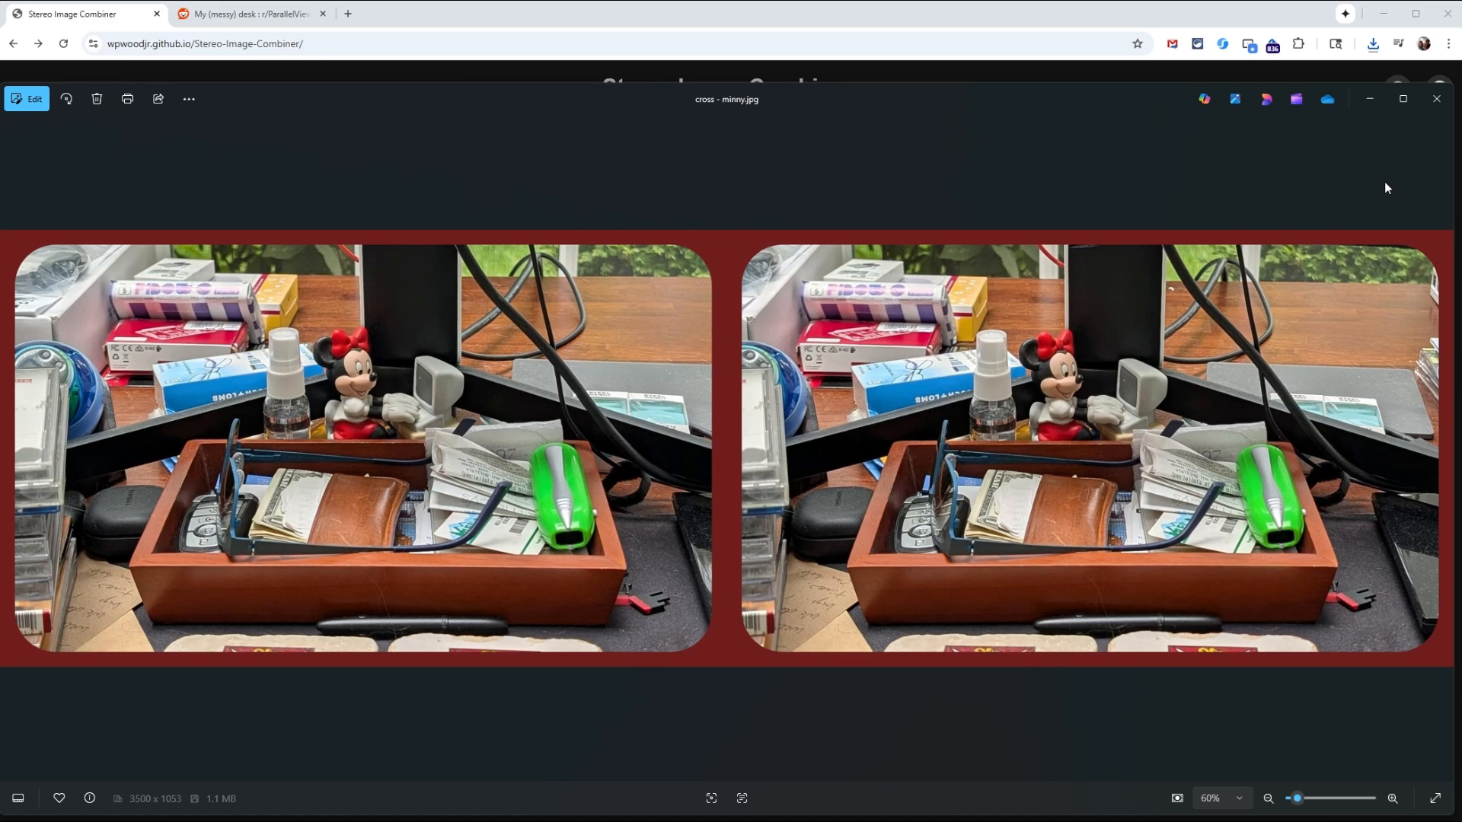
{"action": "left_click", "coordinate": [1438, 99]}
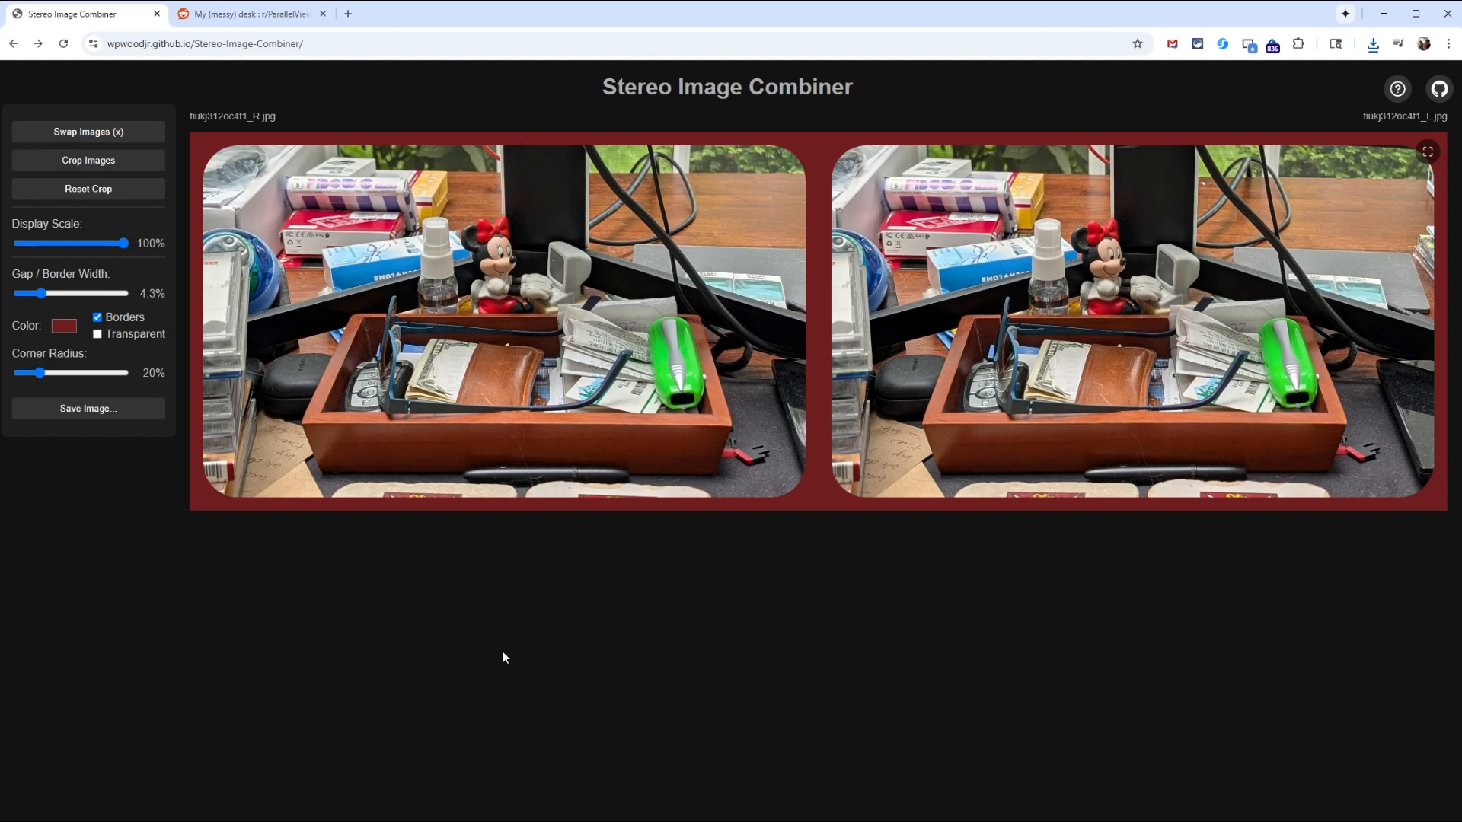
Step: Open the project's GitHub repository and look over its file list and README
{"action": "left_click", "coordinate": [1441, 92]}
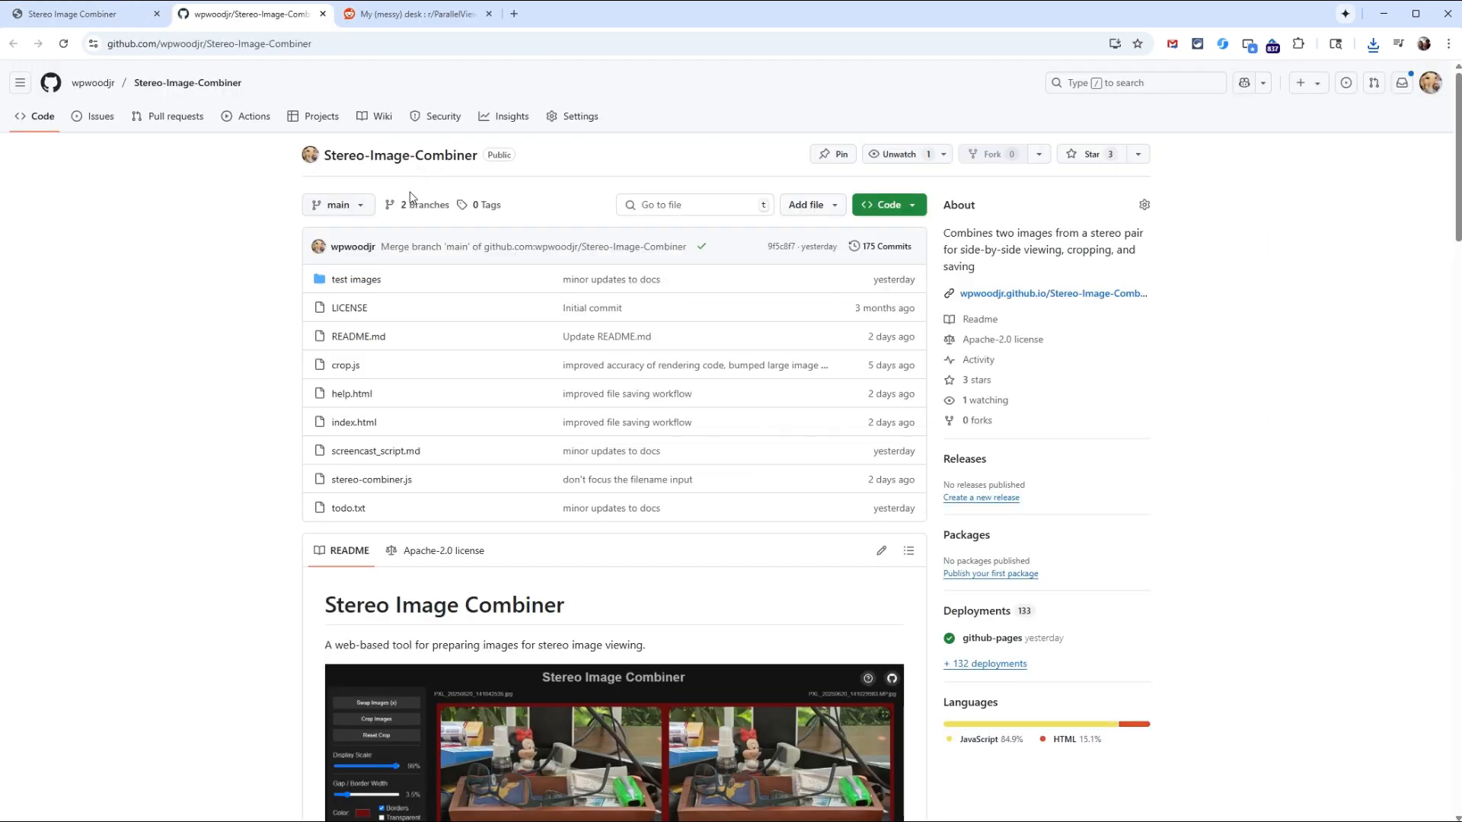
{"action": "scroll", "coordinate": [130, 417], "scroll_direction": "down", "scroll_amount": 3}
{"action": "scroll", "coordinate": [169, 424], "scroll_direction": "up", "scroll_amount": 3}
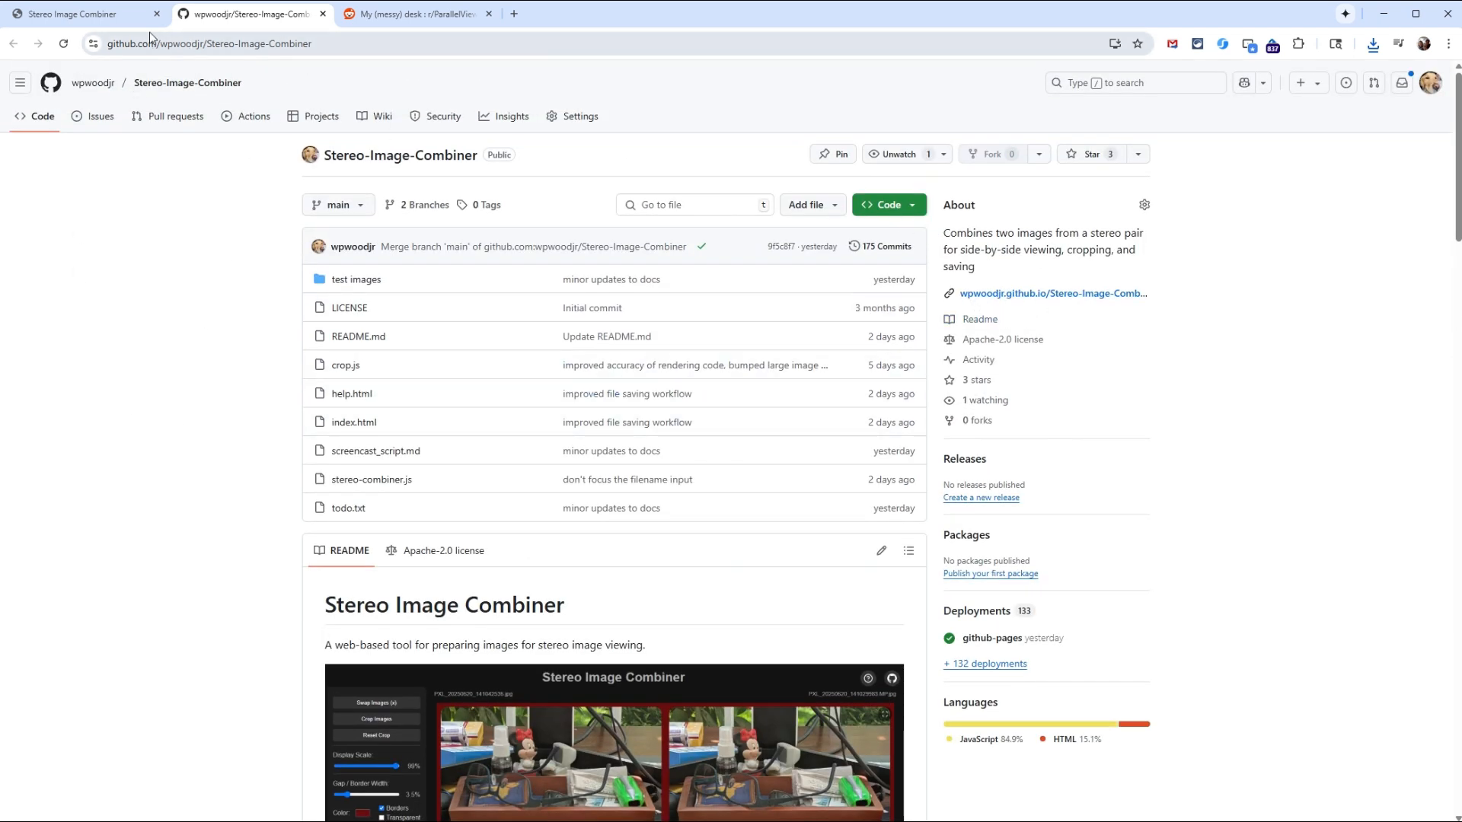
Step: Return to the Stereo Image Combiner page, open its help, and look through the Basics, Cropping and Workflow sections
{"action": "left_click", "coordinate": [82, 17]}
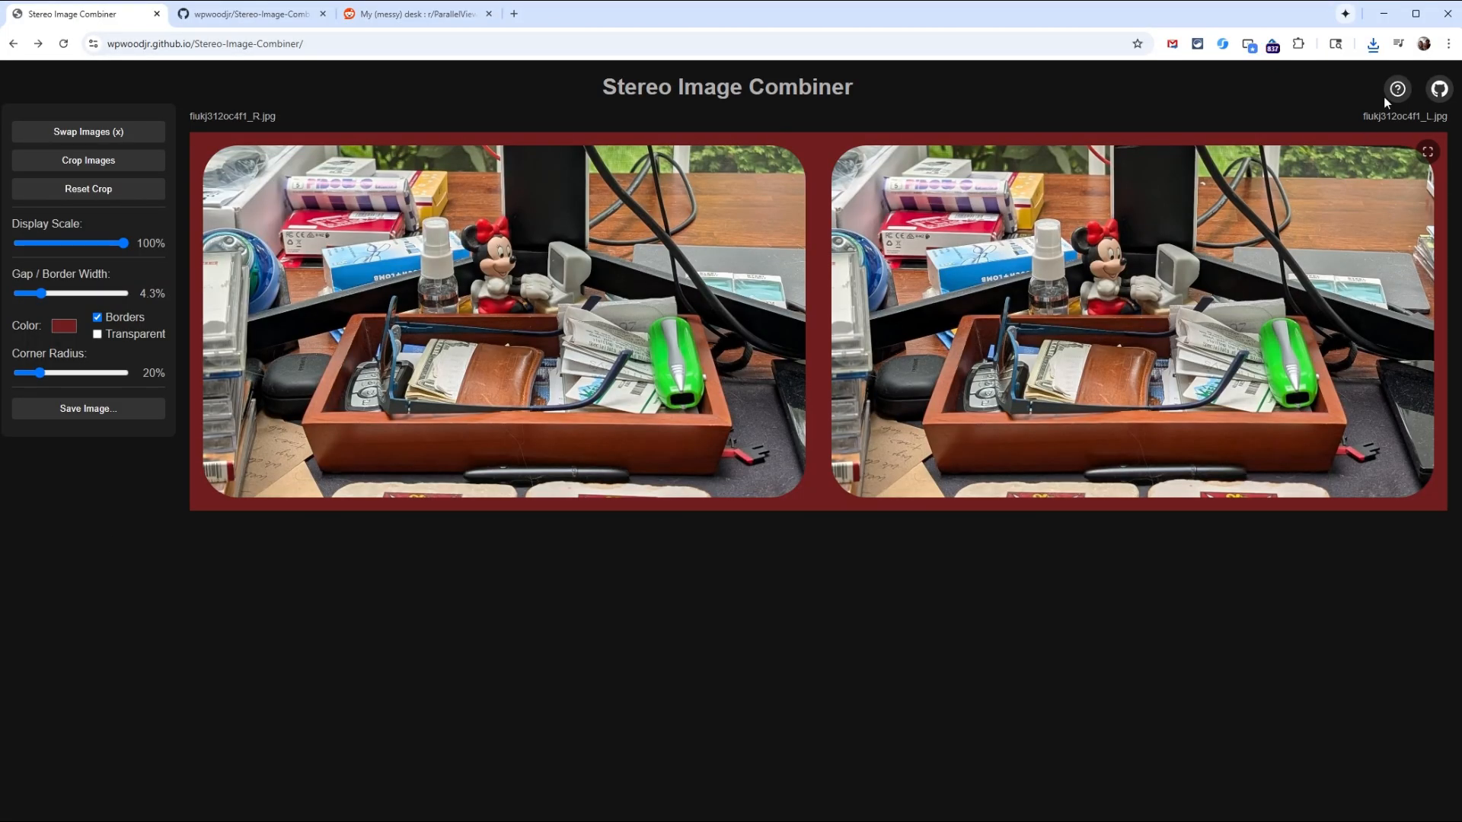
{"action": "left_click", "coordinate": [1397, 90]}
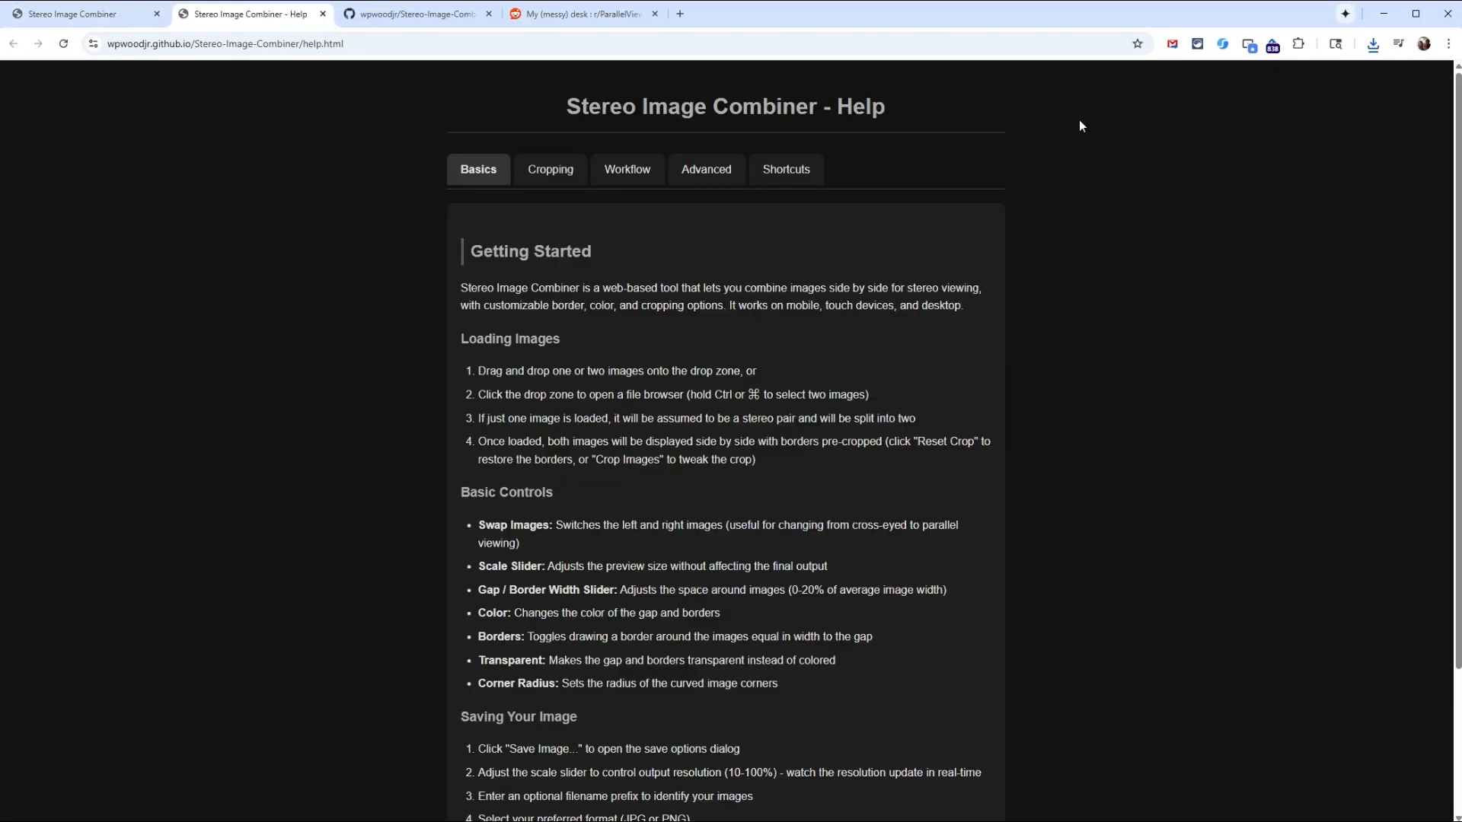
{"action": "left_click", "coordinate": [554, 180]}
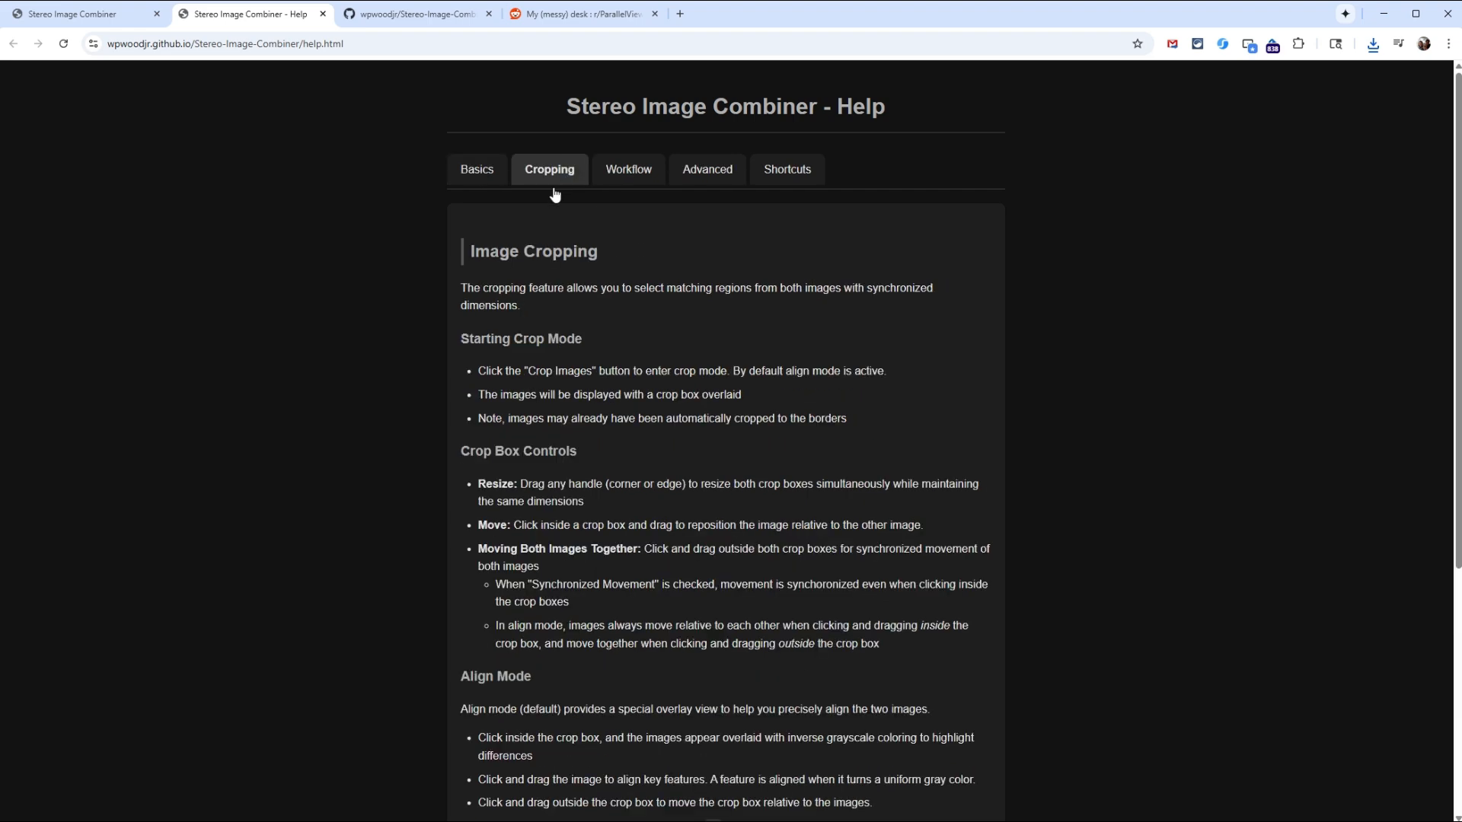
{"action": "left_click", "coordinate": [629, 180]}
{"action": "scroll", "coordinate": [833, 555], "scroll_direction": "down", "scroll_amount": 8}
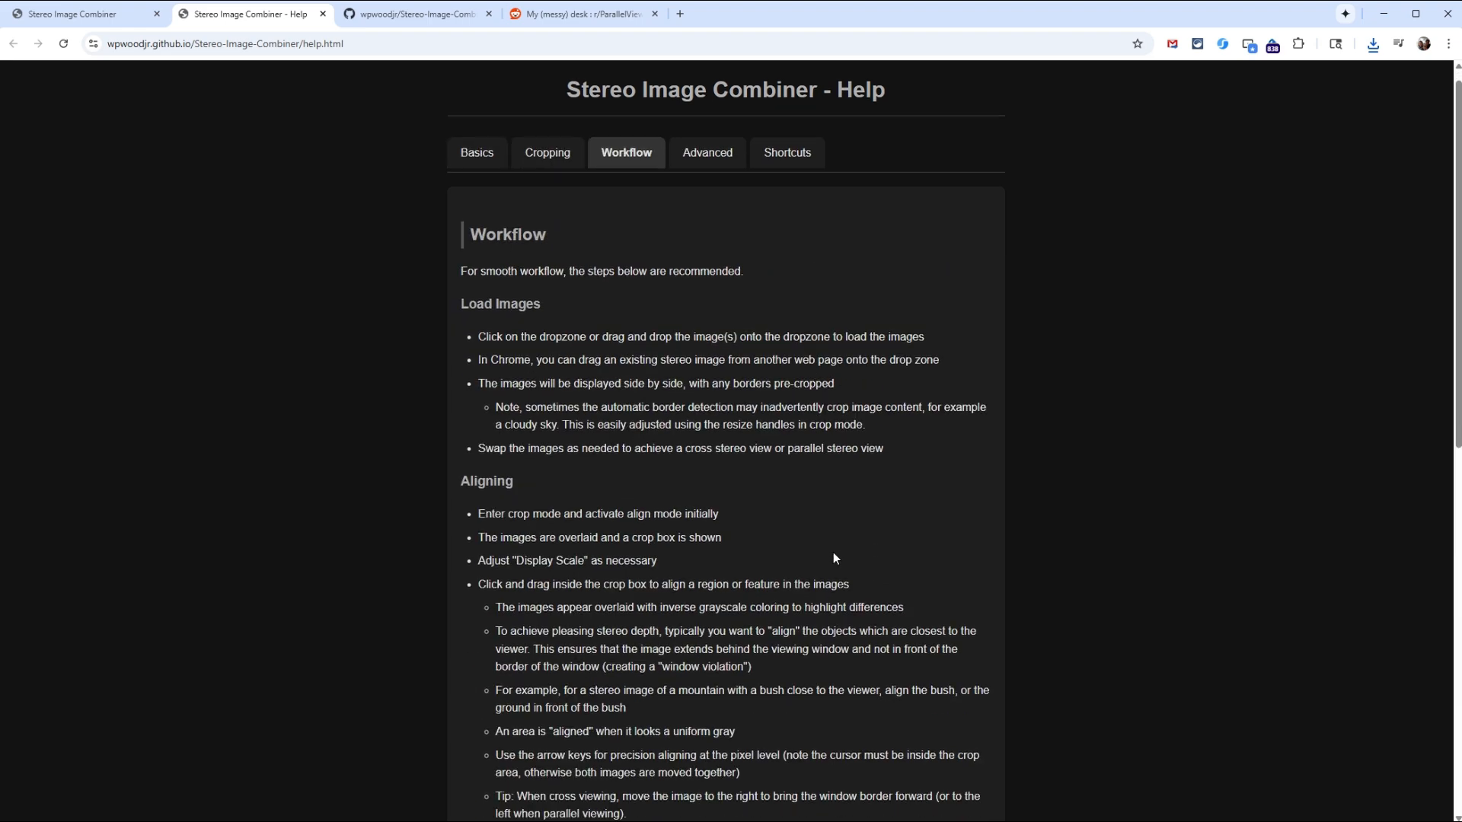
{"action": "scroll", "coordinate": [828, 603], "scroll_direction": "up", "scroll_amount": 8}
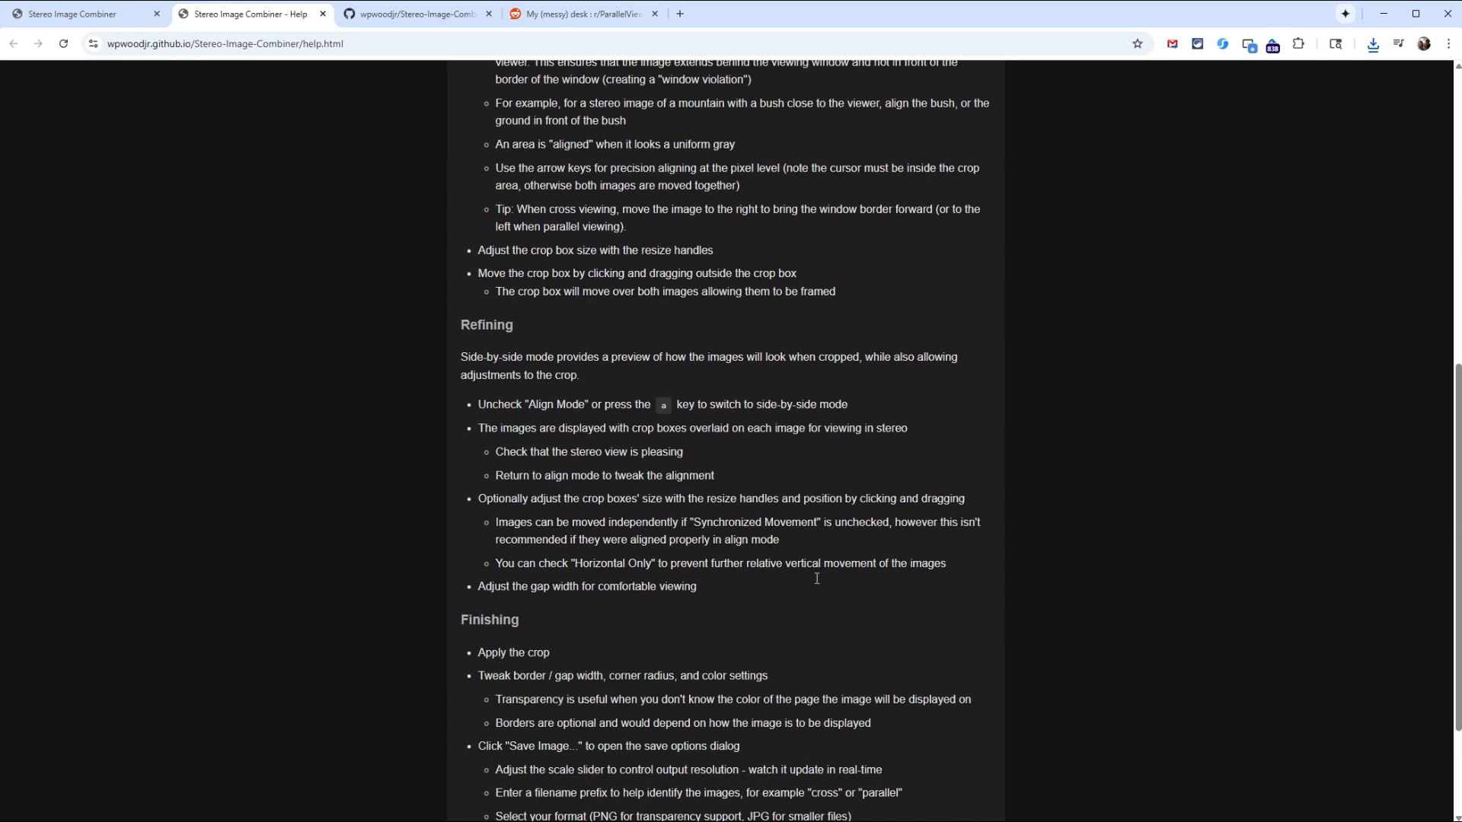
Step: Look over the help's Advanced features and keyboard Shortcuts sections, and return to the combined stereo image
{"action": "left_click", "coordinate": [708, 170]}
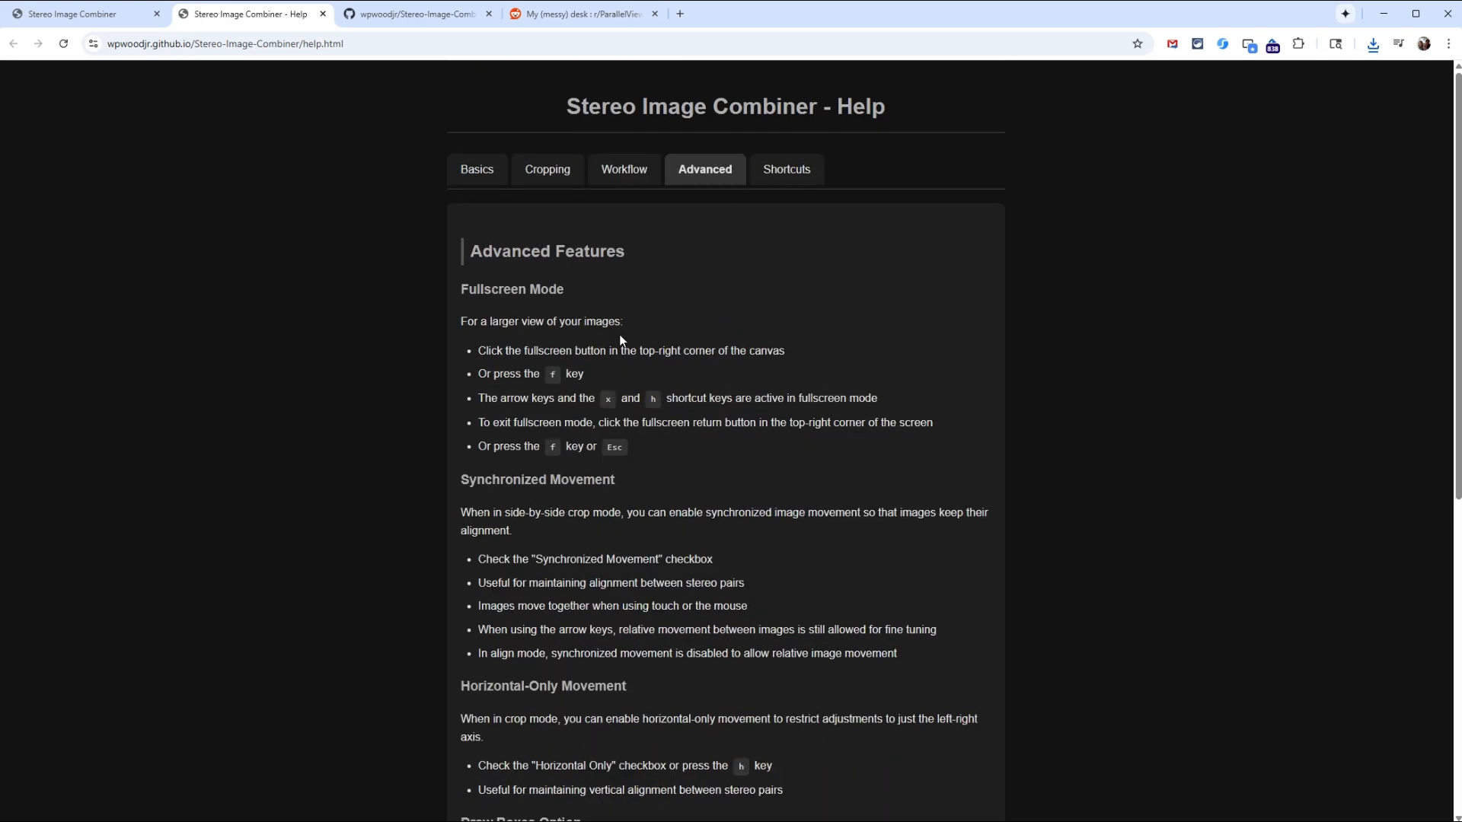
{"action": "left_click", "coordinate": [793, 179]}
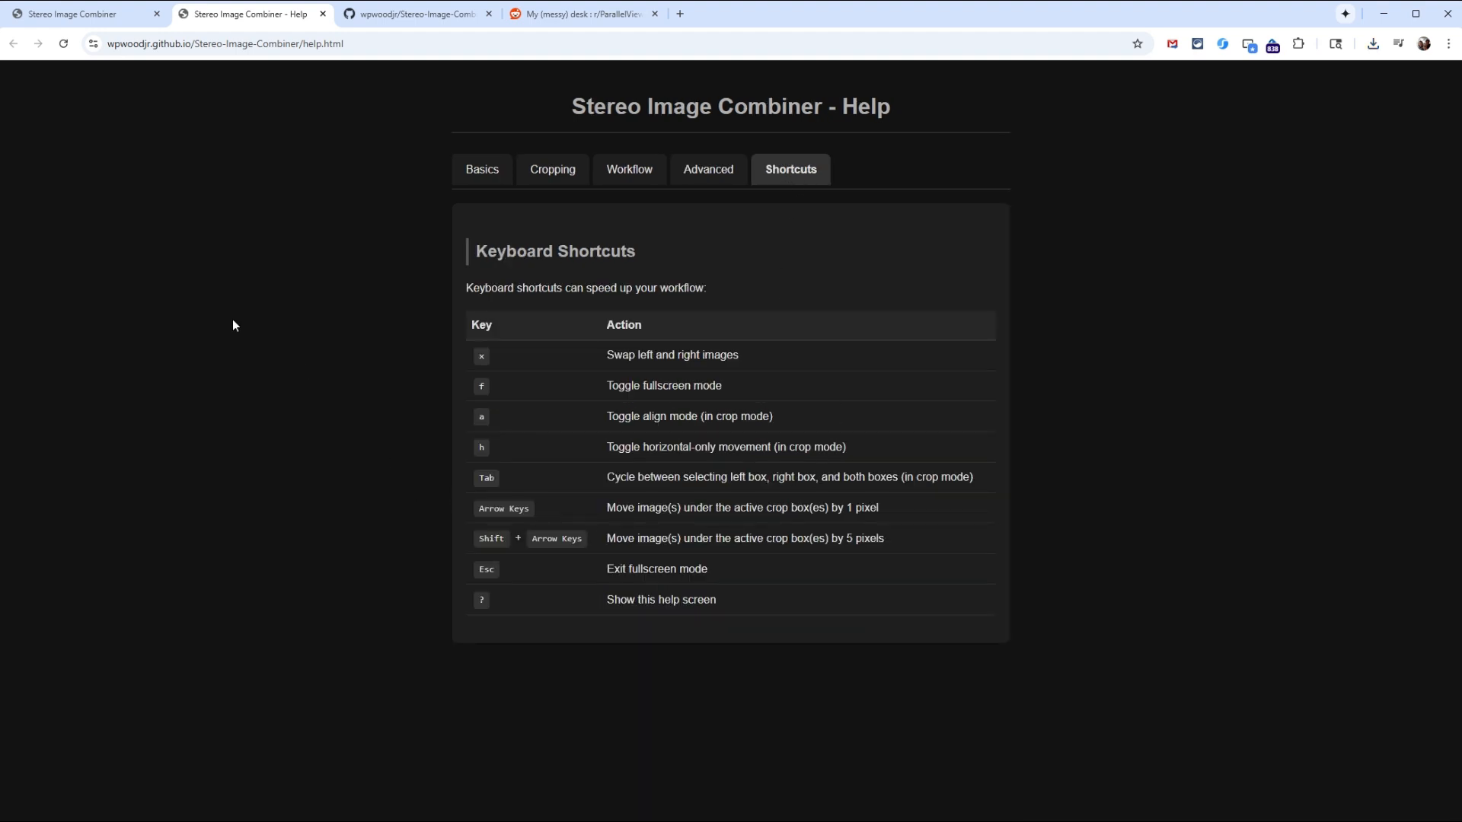
{"action": "left_click", "coordinate": [97, 15]}
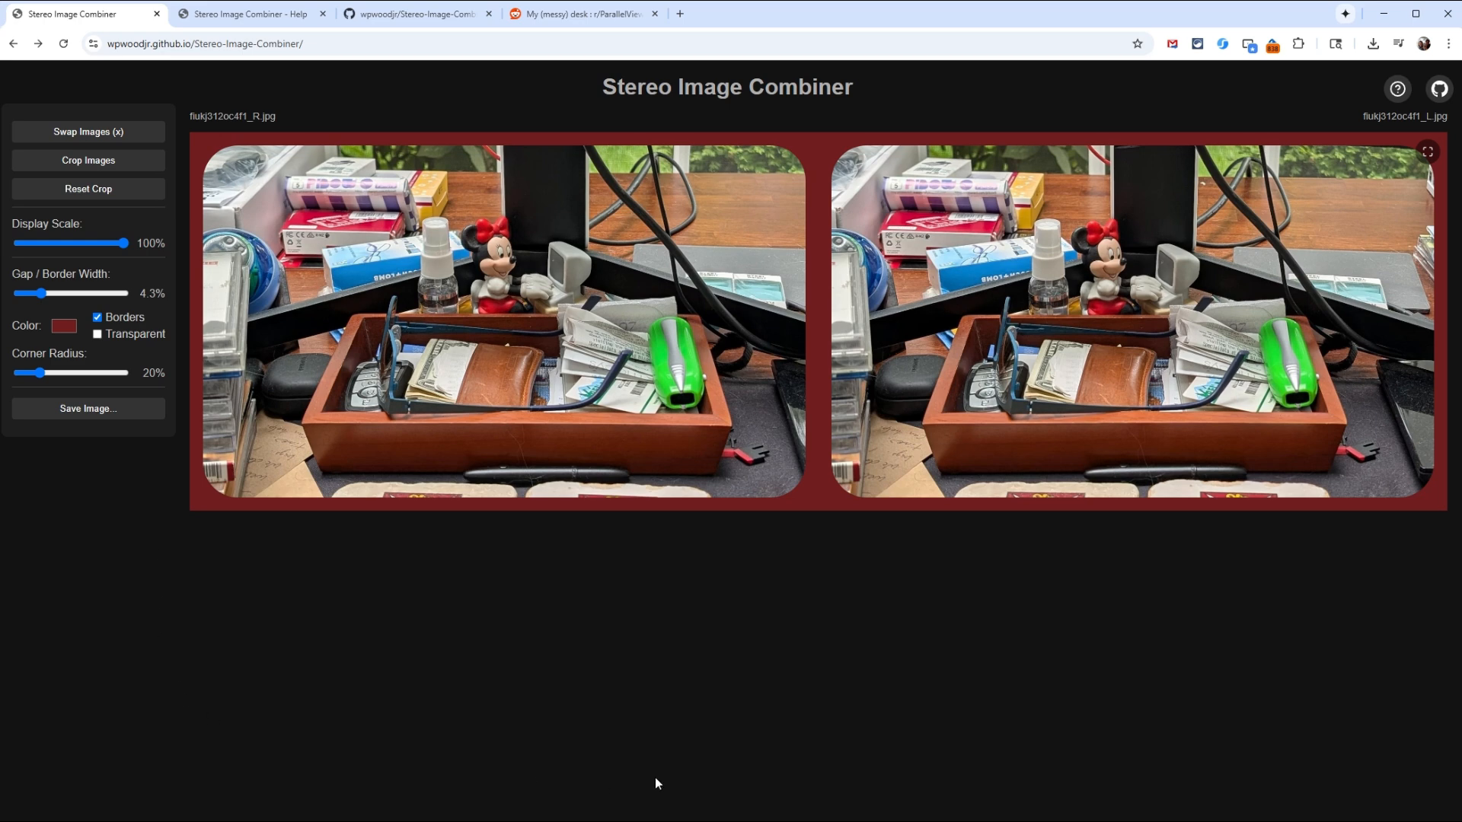